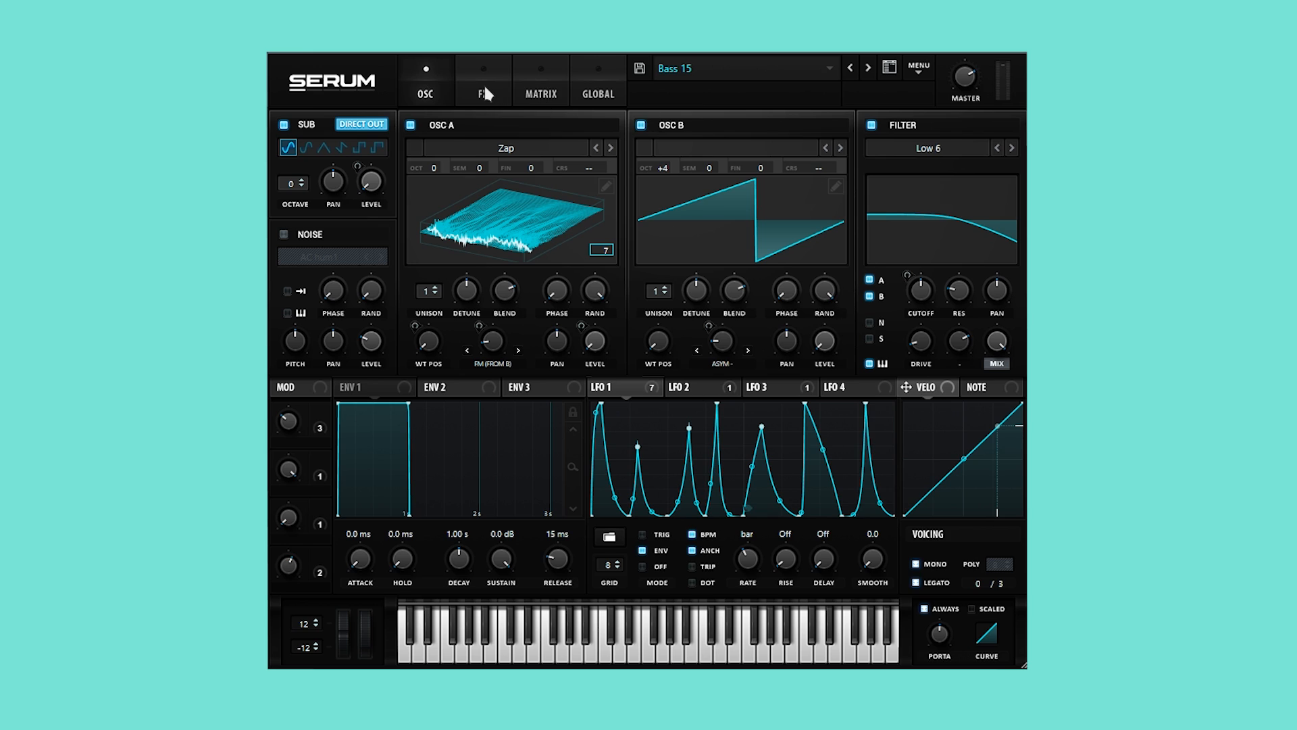
Step: Examine the Bass 15 preset's effects chain and the shapes of its LFOs
click(484, 84)
drag(1014, 138, 1023, 312)
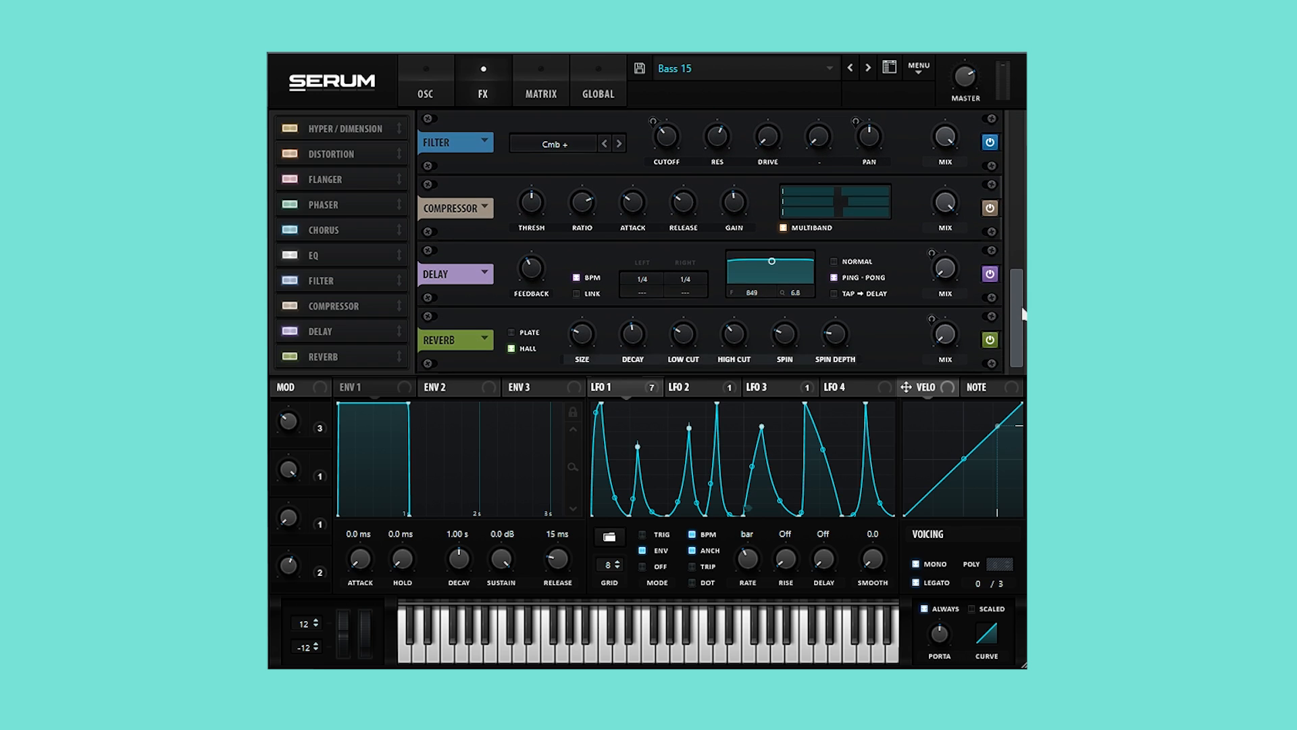
click(423, 93)
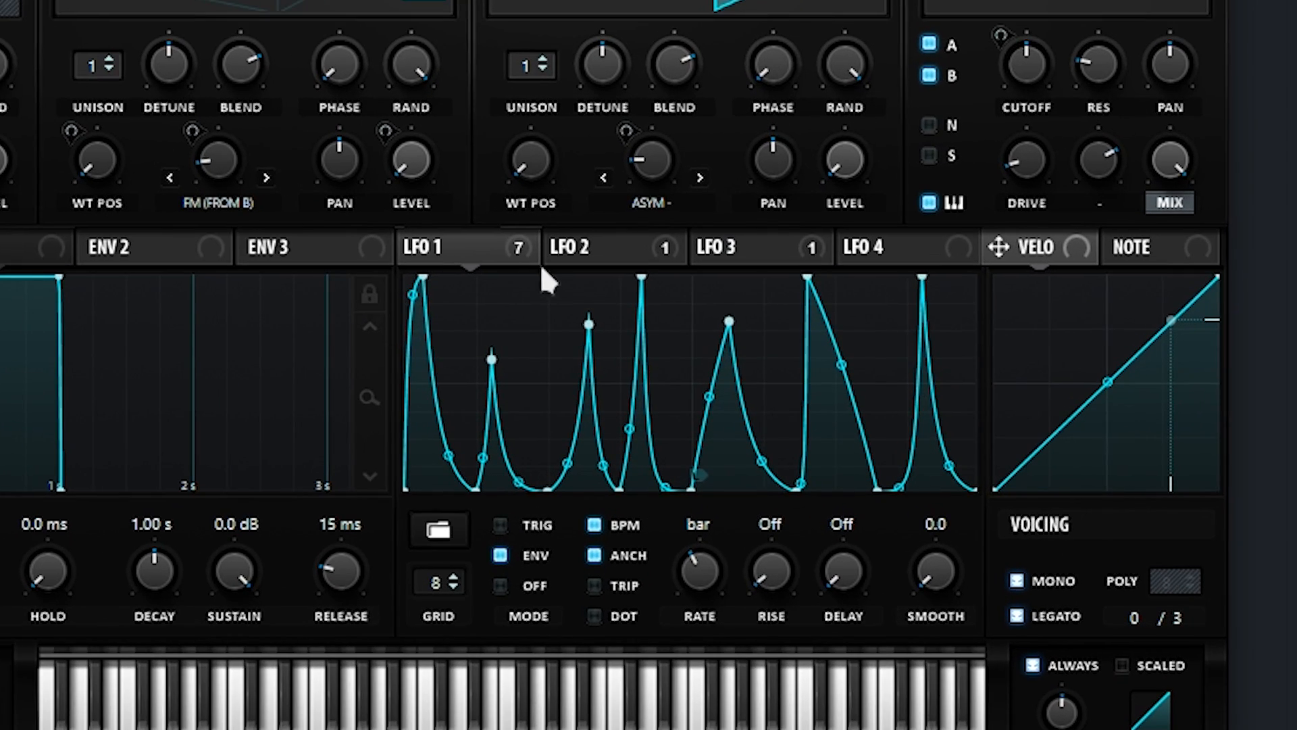
click(605, 250)
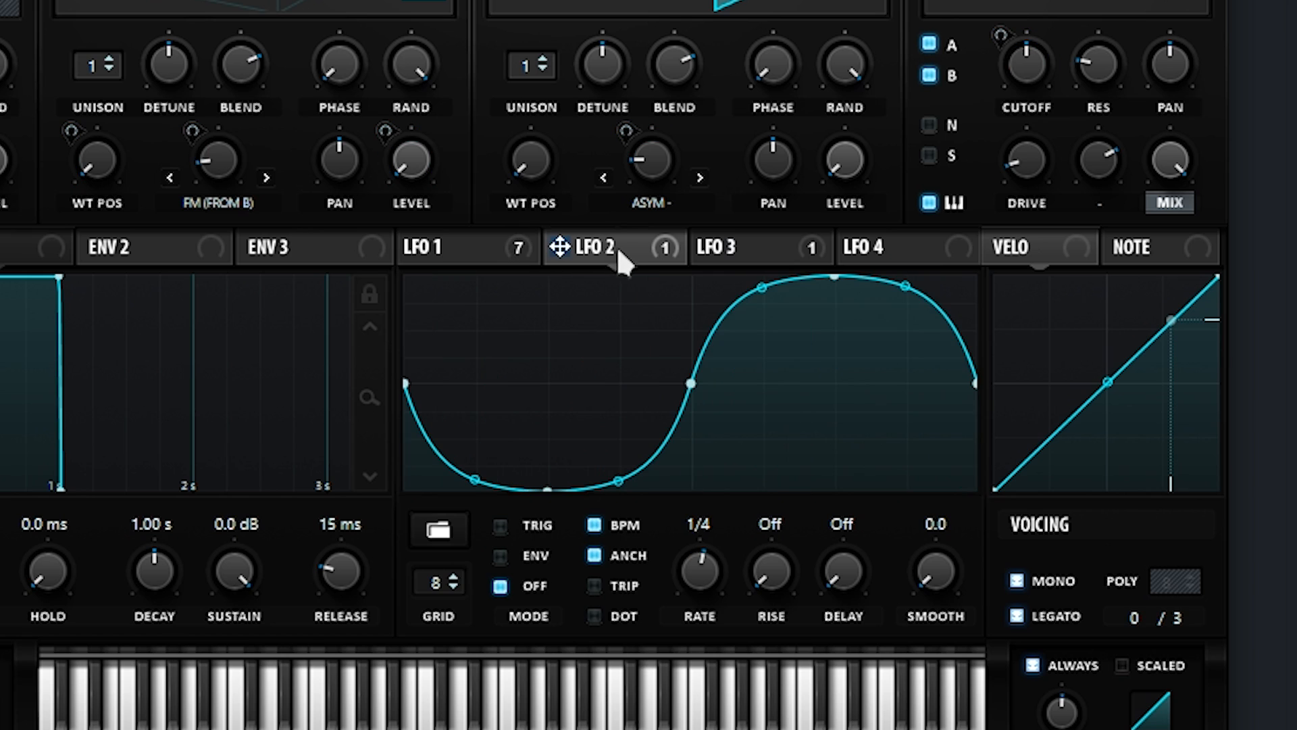
click(755, 252)
click(872, 250)
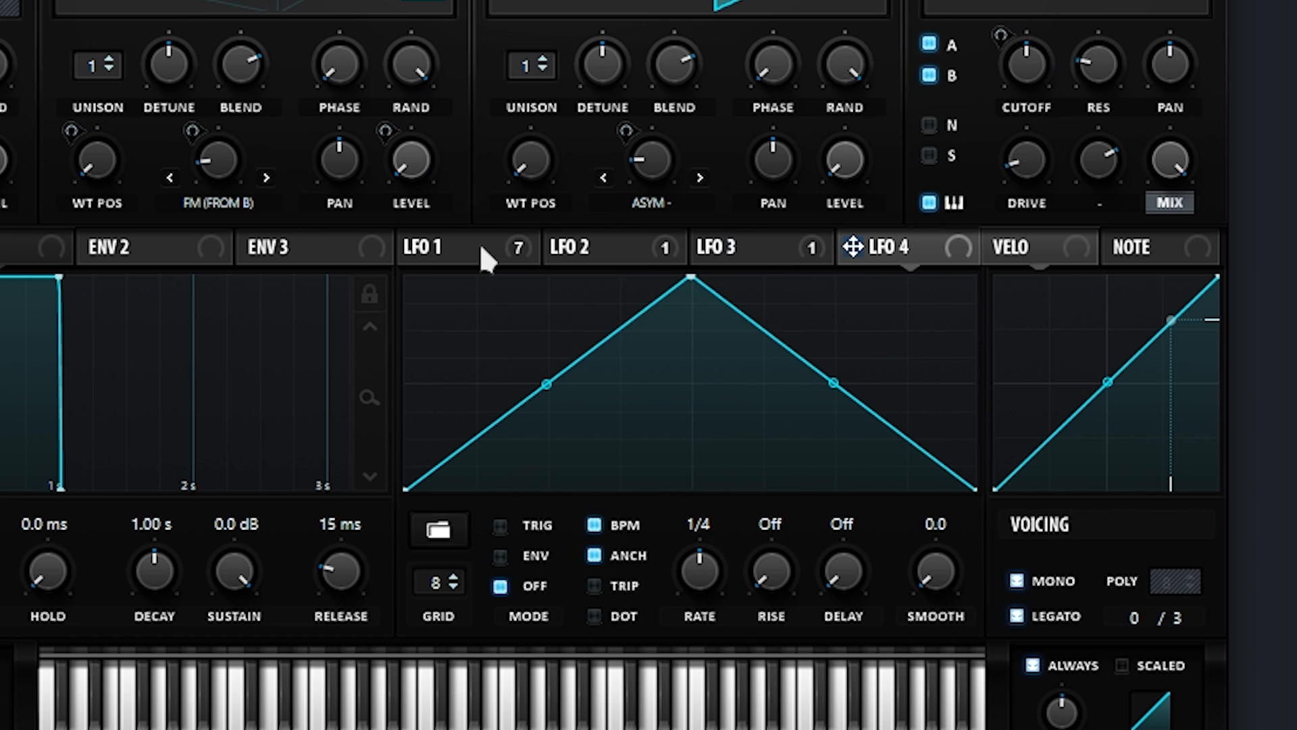
click(616, 250)
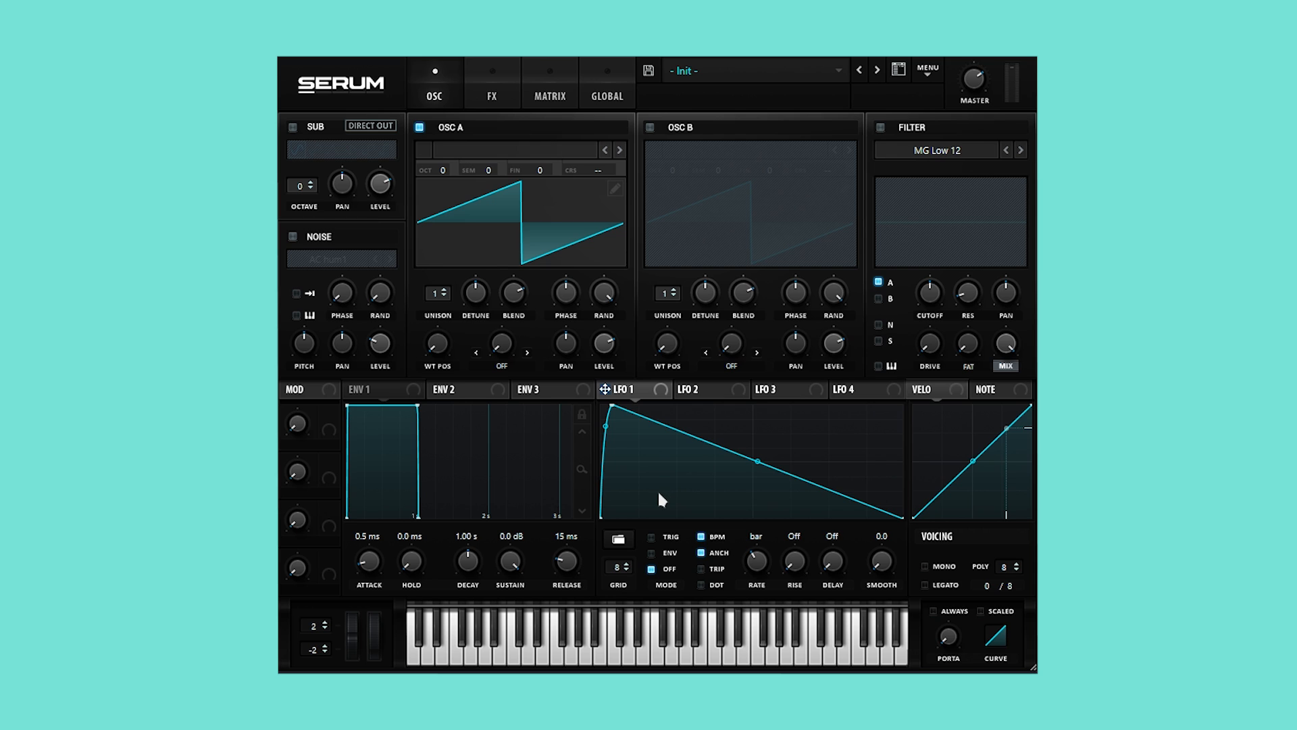
Step: Shape two steep decaying peaks at the start of the LFO 1 curve and assign LFO 1 to Osc A's level
drag(659, 496, 647, 539)
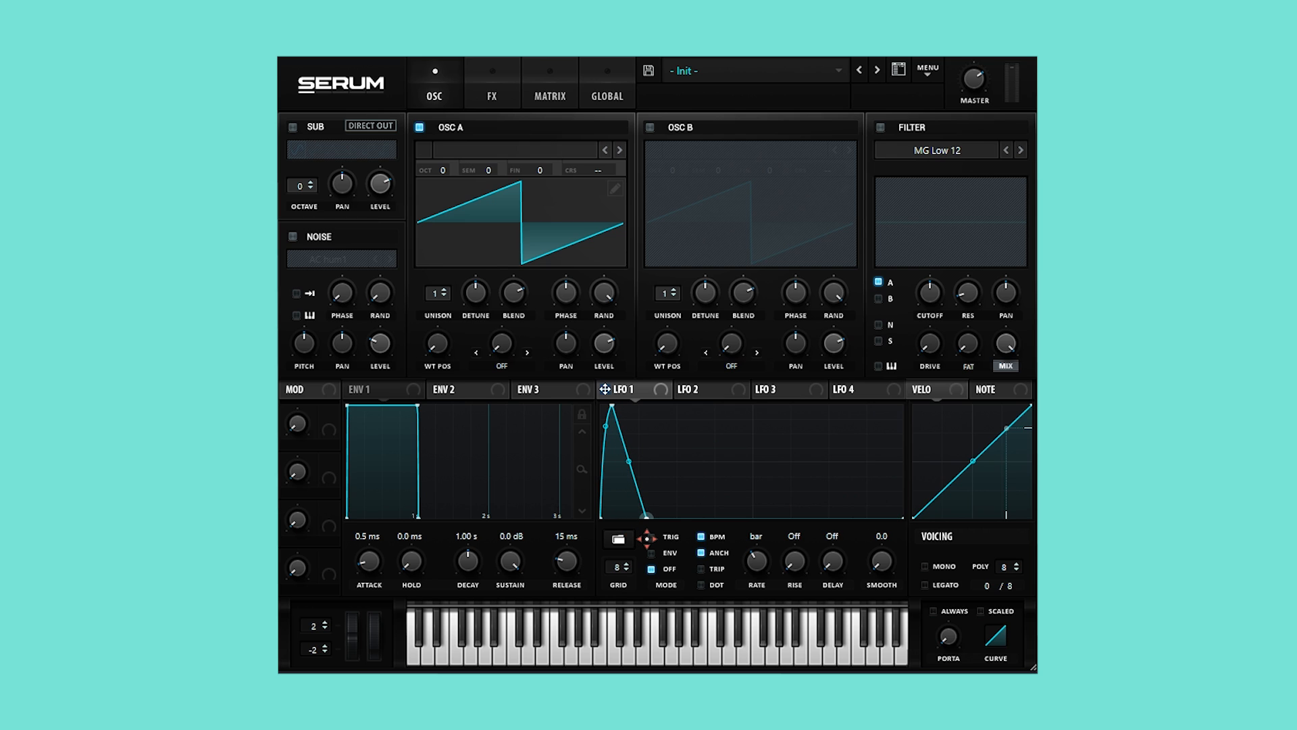
drag(628, 463, 628, 473)
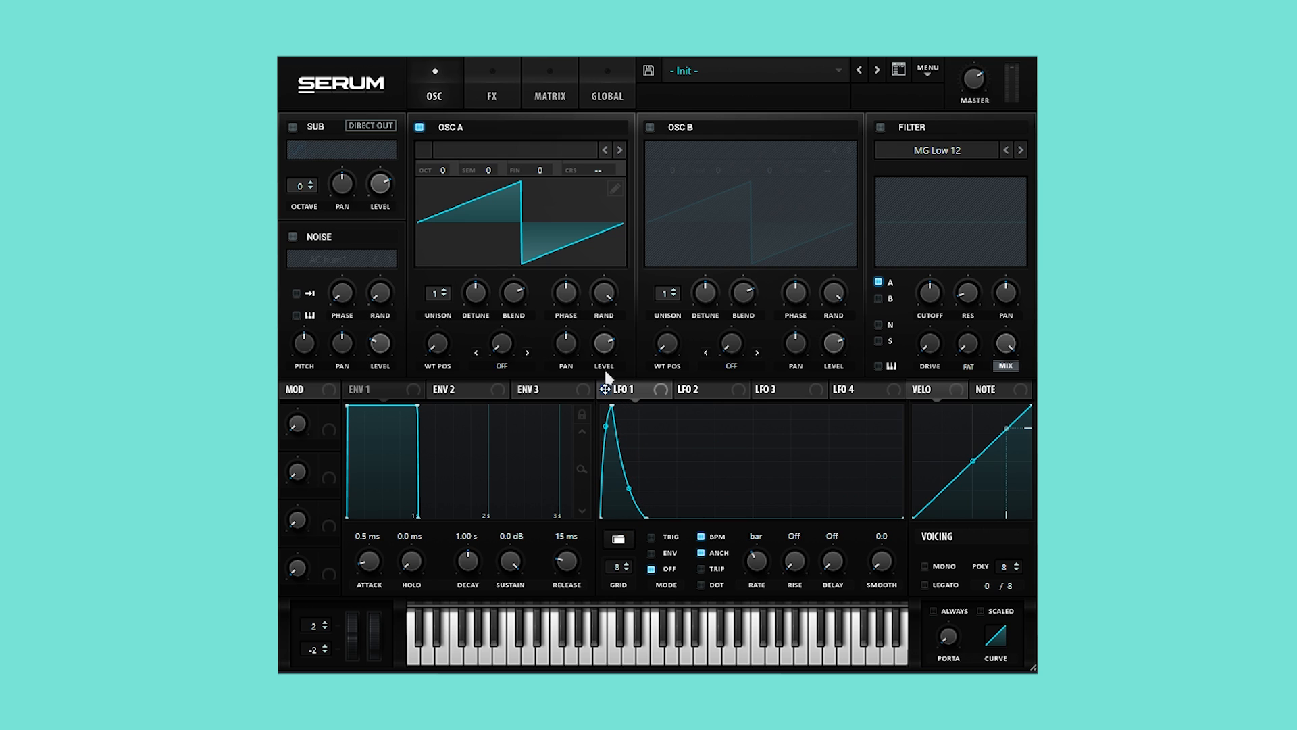
drag(604, 390, 603, 344)
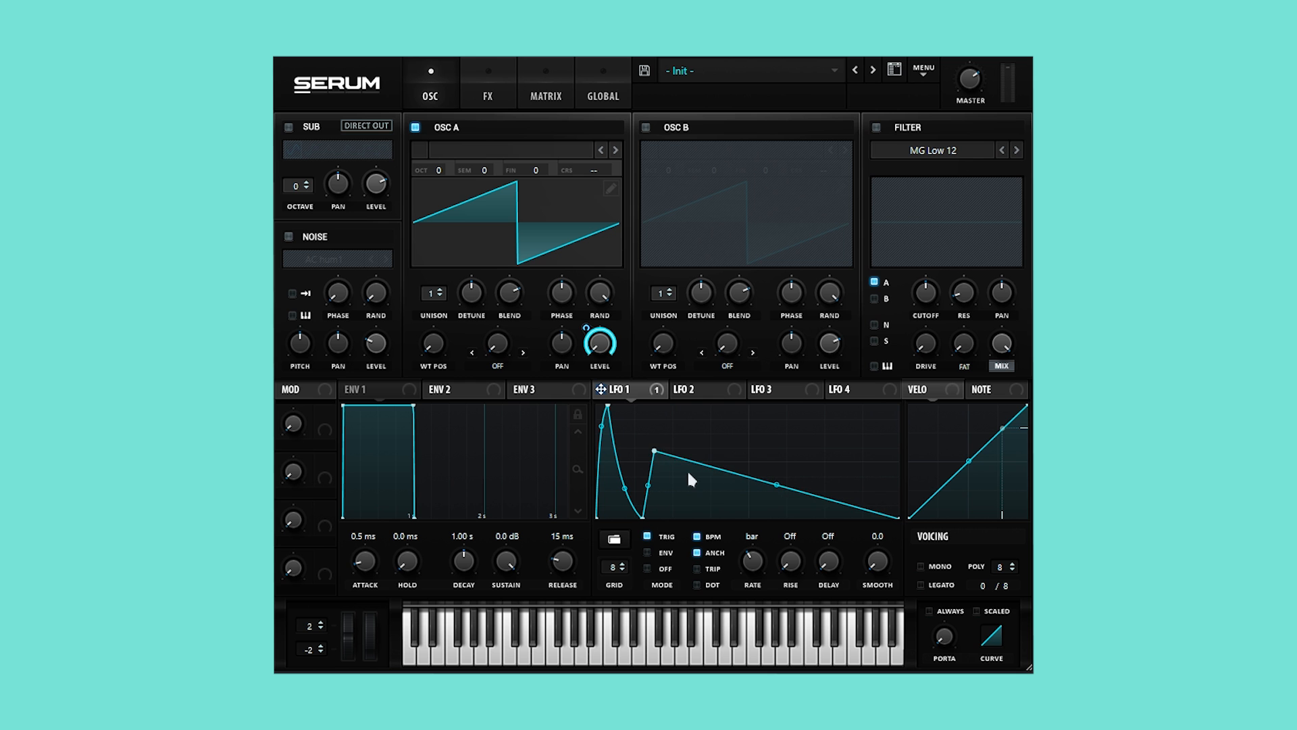
drag(689, 478, 653, 437)
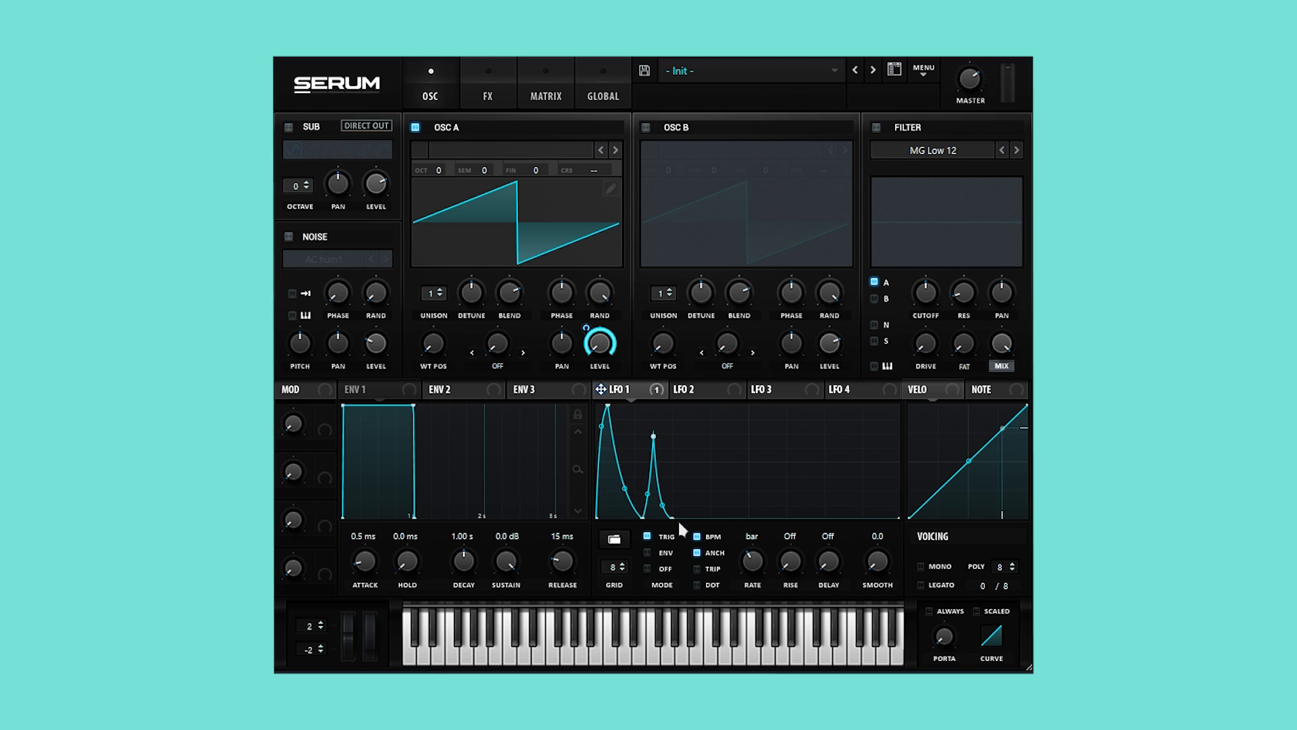
drag(646, 517, 634, 526)
Step: Add a third peak to the LFO 1 curve with a curved rise and a fall back to the baseline
double_click(699, 454)
mouse_move(699, 453)
mouse_down()
mouse_move(698, 425)
mouse_move(685, 492)
mouse_up()
double_click(732, 481)
drag(732, 481, 718, 527)
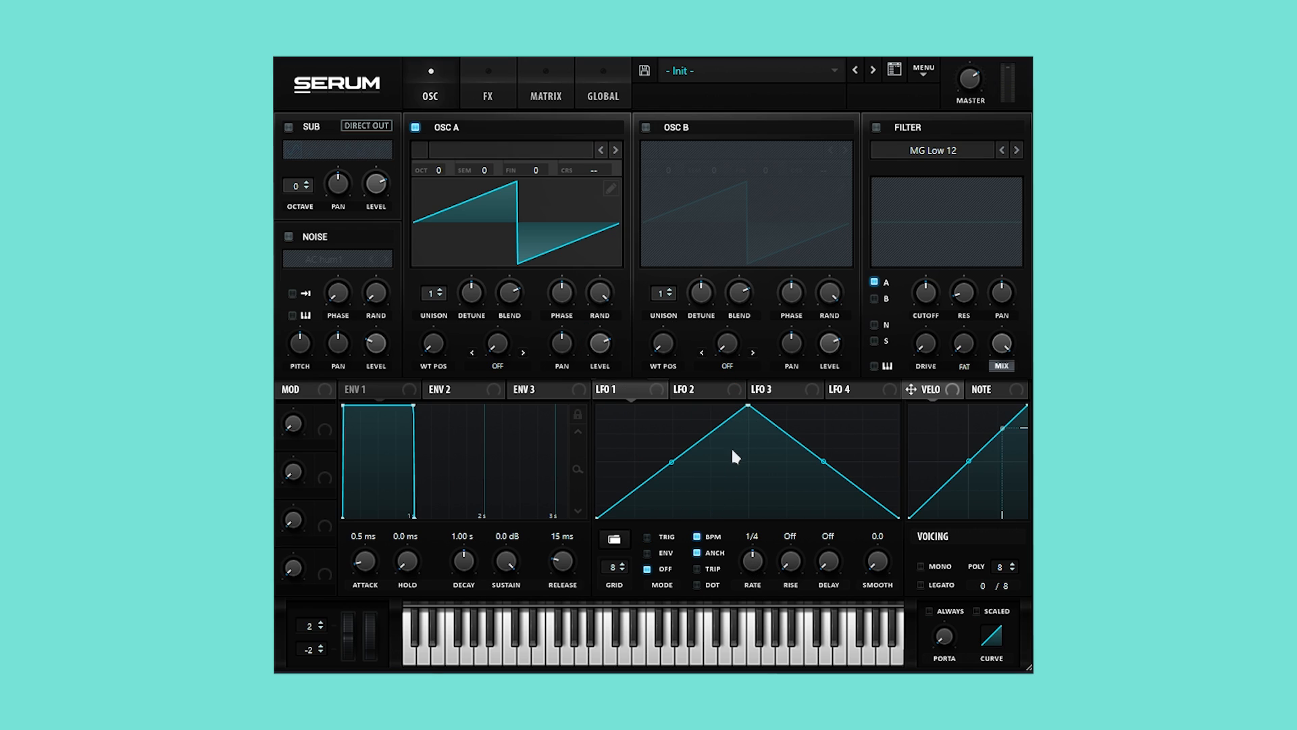
Step: Try adding and moving a point on the default LFO 1 triangle and changing the LFO rate
double_click(656, 438)
drag(657, 440, 674, 461)
drag(754, 574, 754, 589)
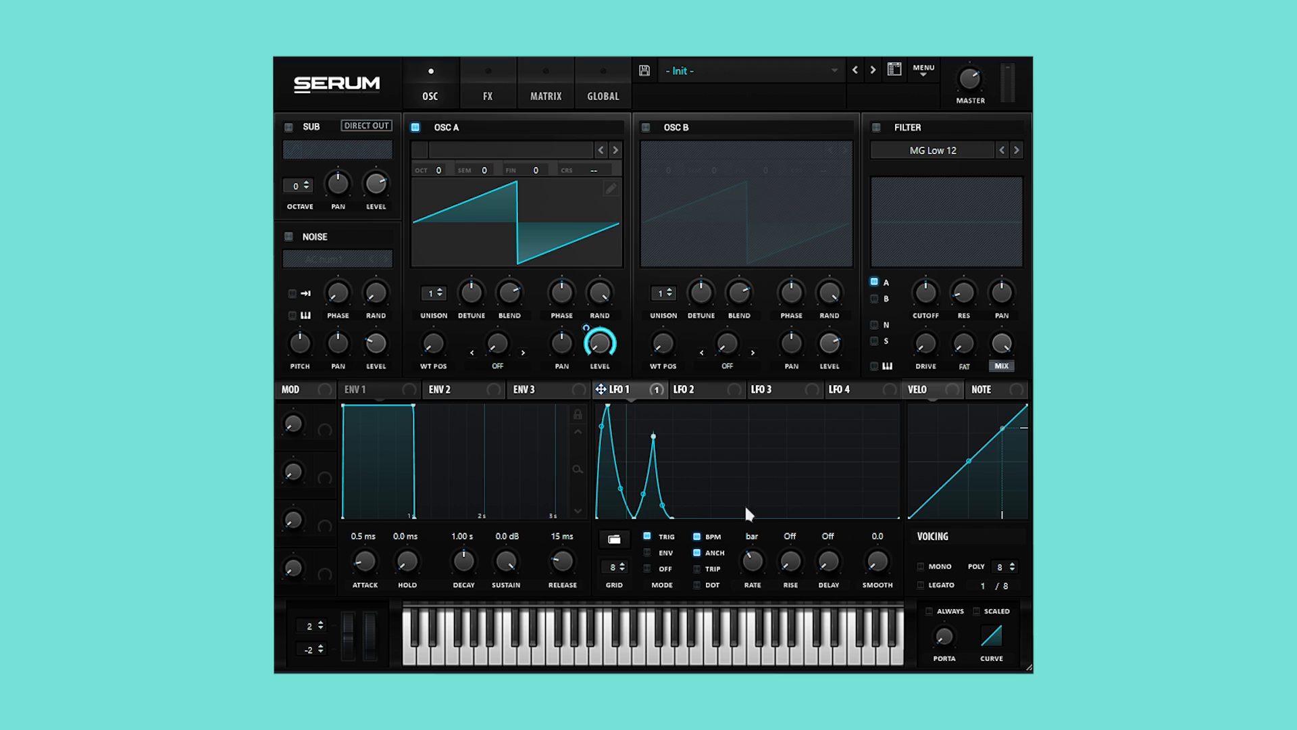
Step: Refine the second and third LFO 1 peaks and add a narrow full-height peak before the curve's midpoint
mouse_move(744, 503)
mouse_down()
mouse_move(752, 454)
mouse_move(739, 504)
mouse_move(708, 488)
mouse_up()
drag(698, 424, 701, 427)
drag(653, 436, 653, 442)
Step: Add a wider, rounded peak just after the midpoint of the LFO 1 curve, falling to the baseline
double_click(773, 420)
double_click(793, 487)
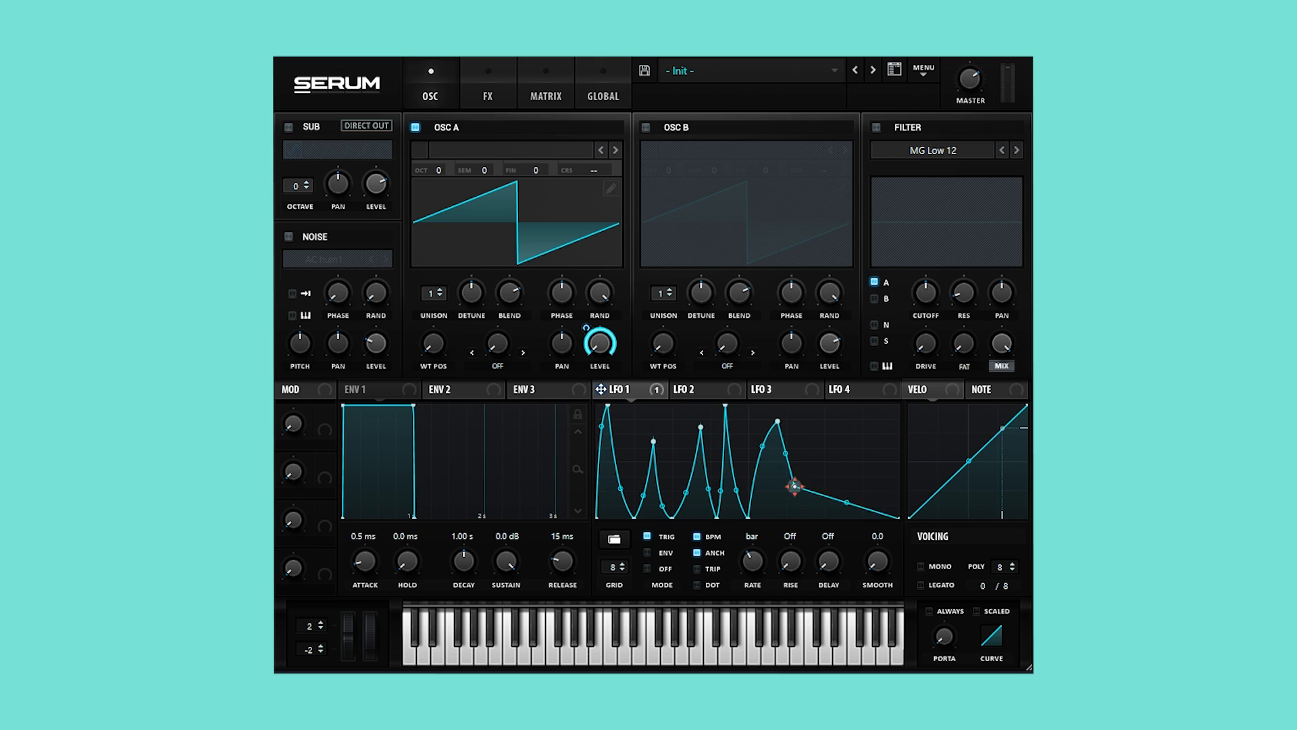
drag(793, 486, 794, 517)
drag(761, 469, 760, 445)
drag(793, 517, 798, 518)
Step: Finish the LFO 1 curve with two full-height peaks near its end, bending their slopes and returning to the baseline
double_click(809, 406)
double_click(847, 517)
drag(803, 462, 803, 514)
mouse_move(828, 461)
mouse_down()
mouse_move(828, 445)
mouse_move(861, 494)
mouse_up()
double_click(875, 406)
drag(887, 462, 887, 512)
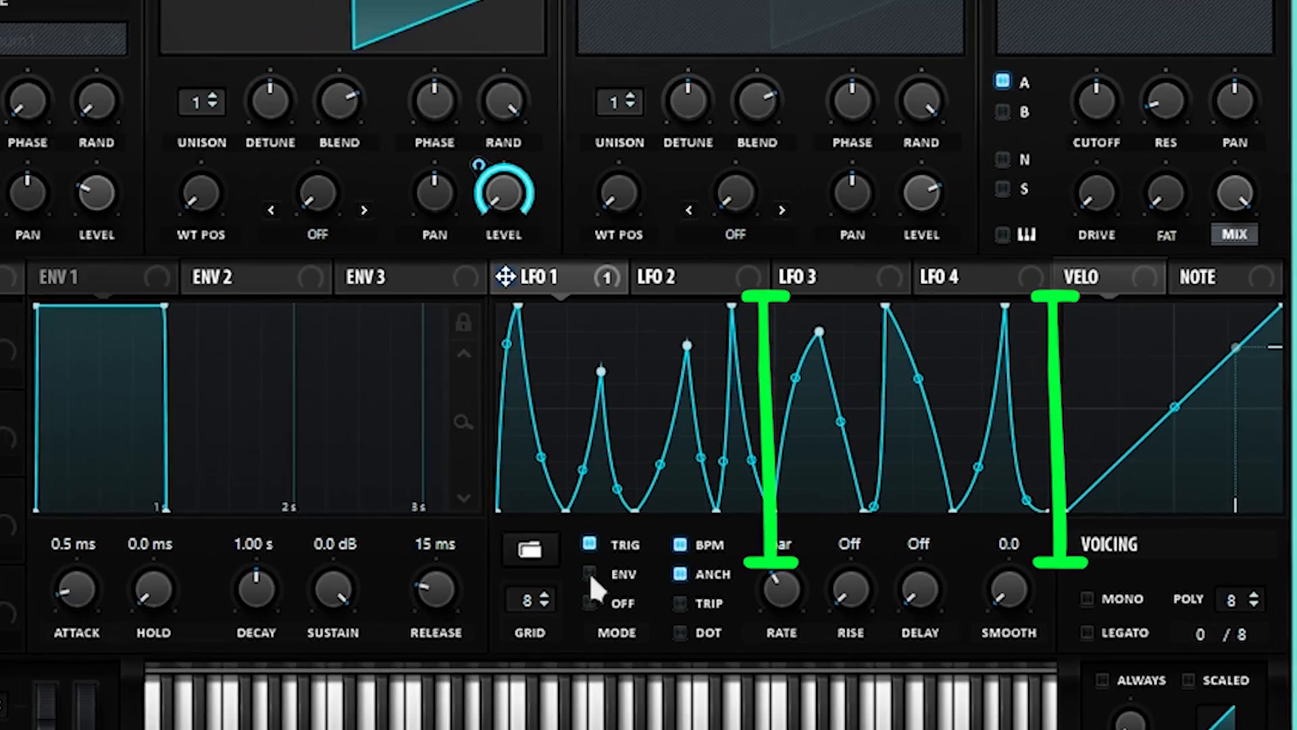
Step: Set LFO 1 to ENV mode and place its loopback point at the curve's midpoint, after the fourth peak
click(647, 551)
right_click(598, 461)
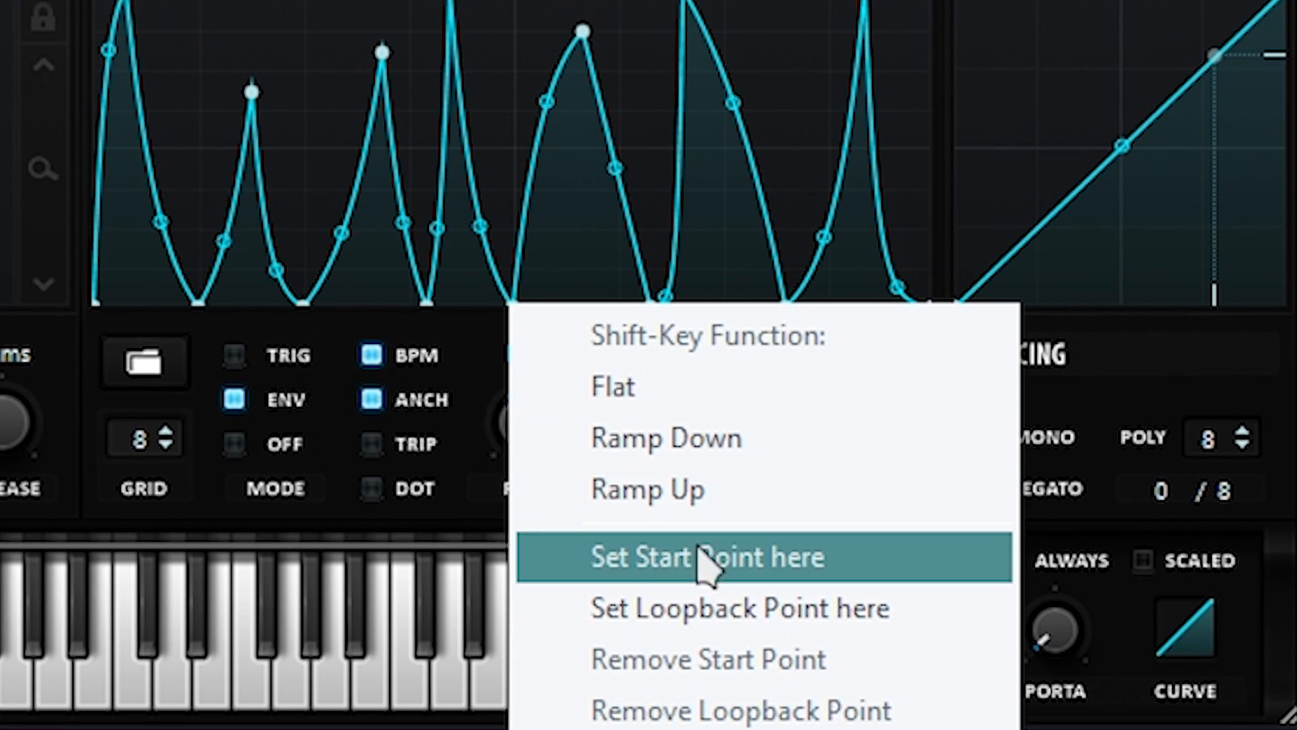
click(807, 612)
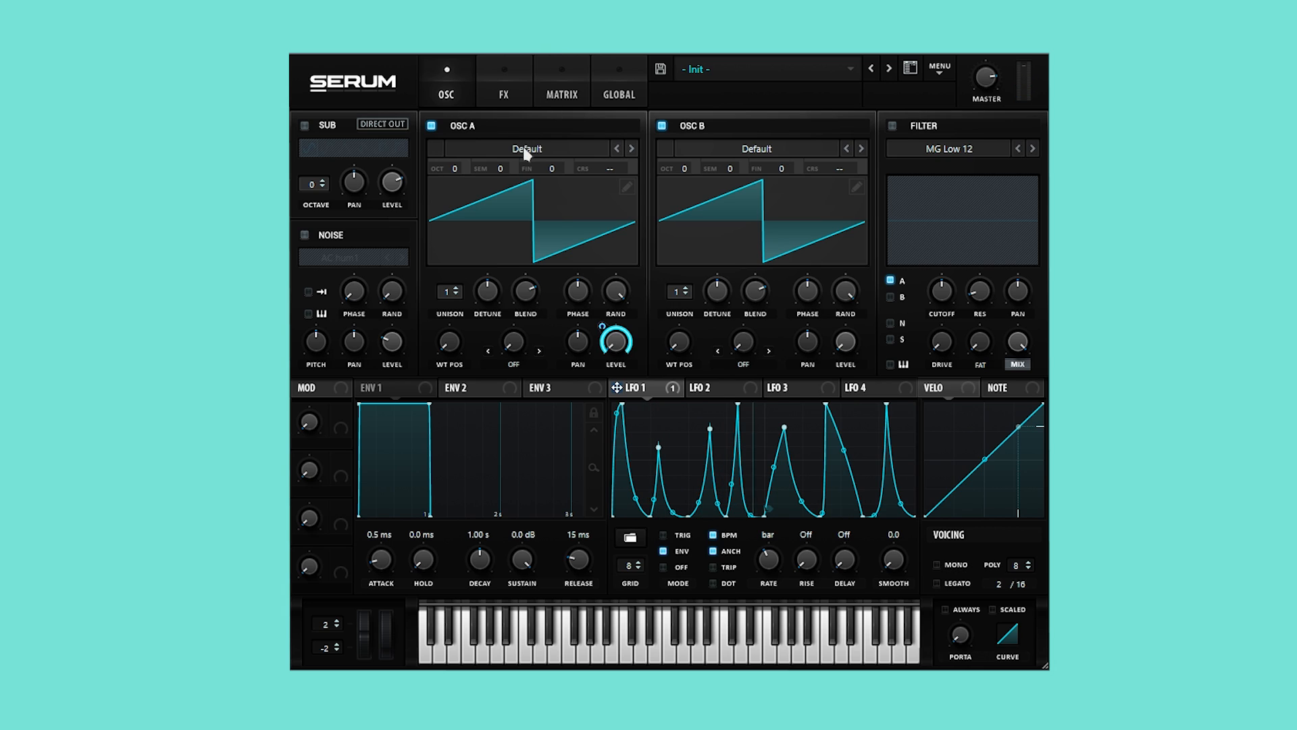
Step: Load the Zap wavetable from VR Wavetables Vol. 2 into Osc A and raise its wavetable position slightly
click(526, 150)
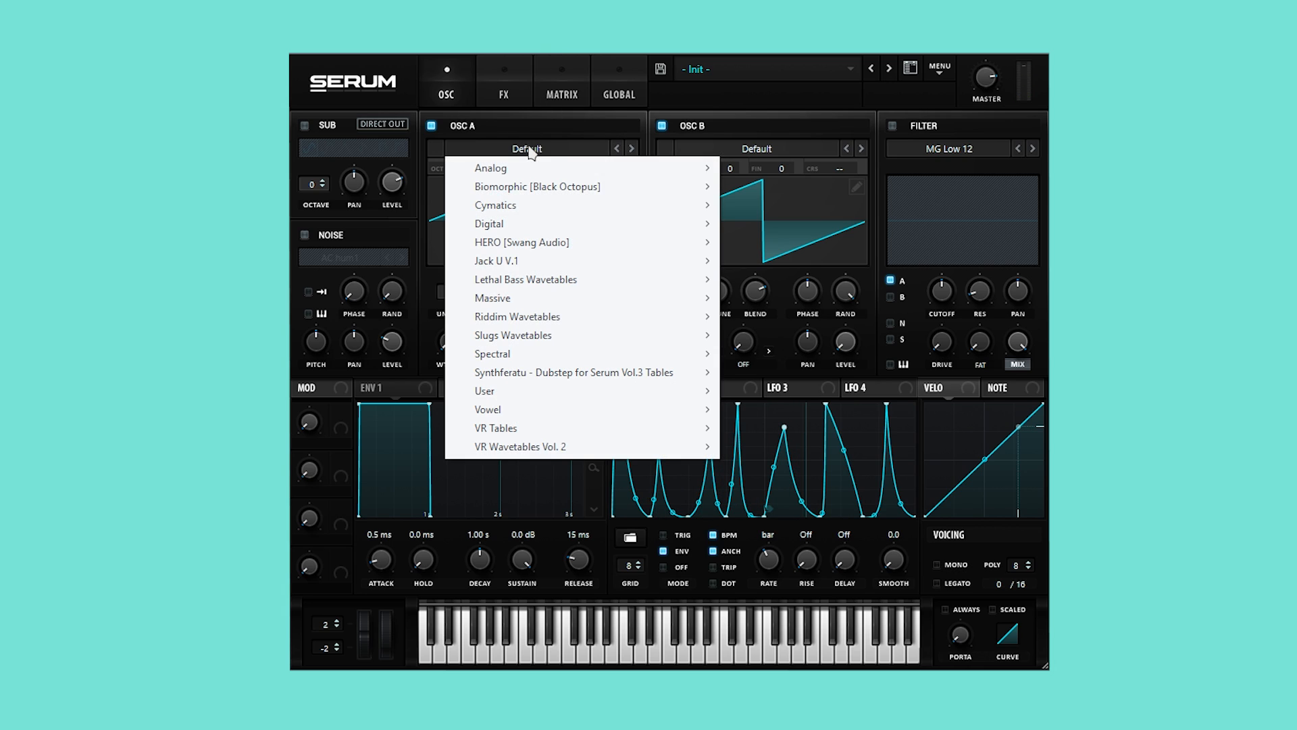
mouse_move(616, 446)
click(918, 449)
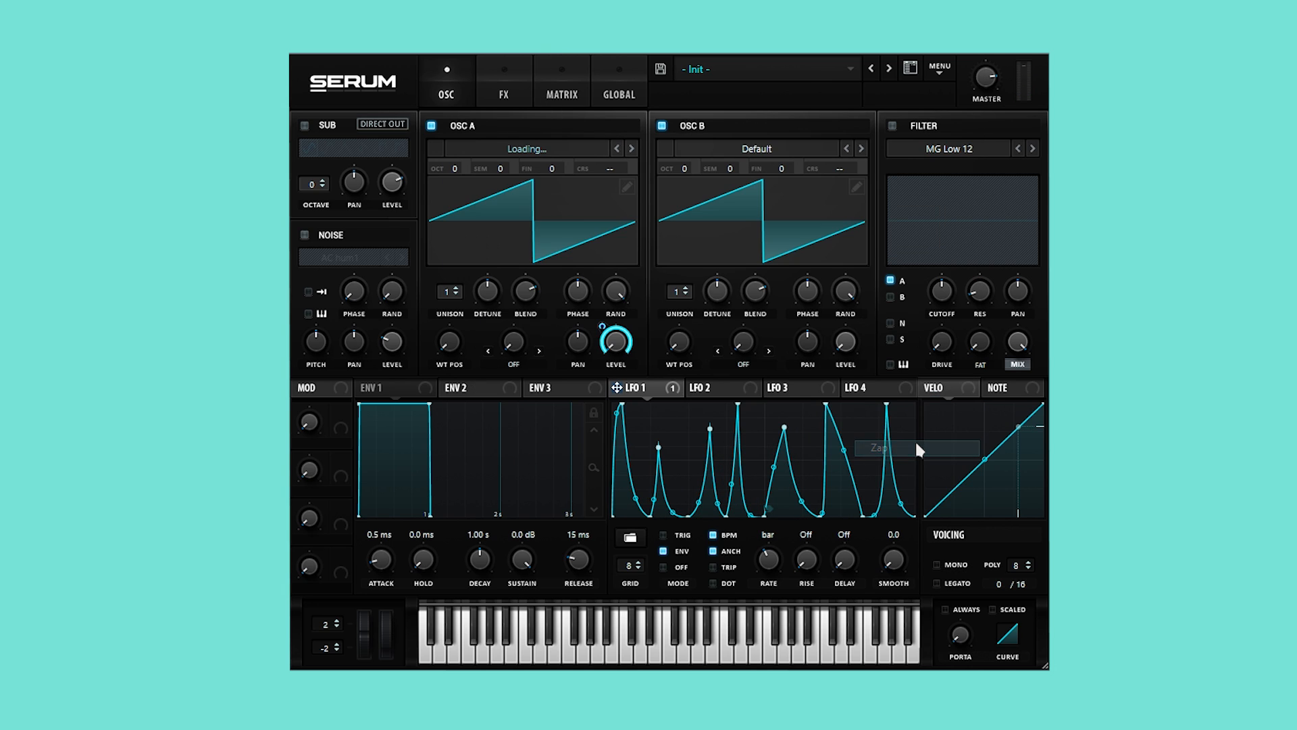
drag(447, 344, 438, 310)
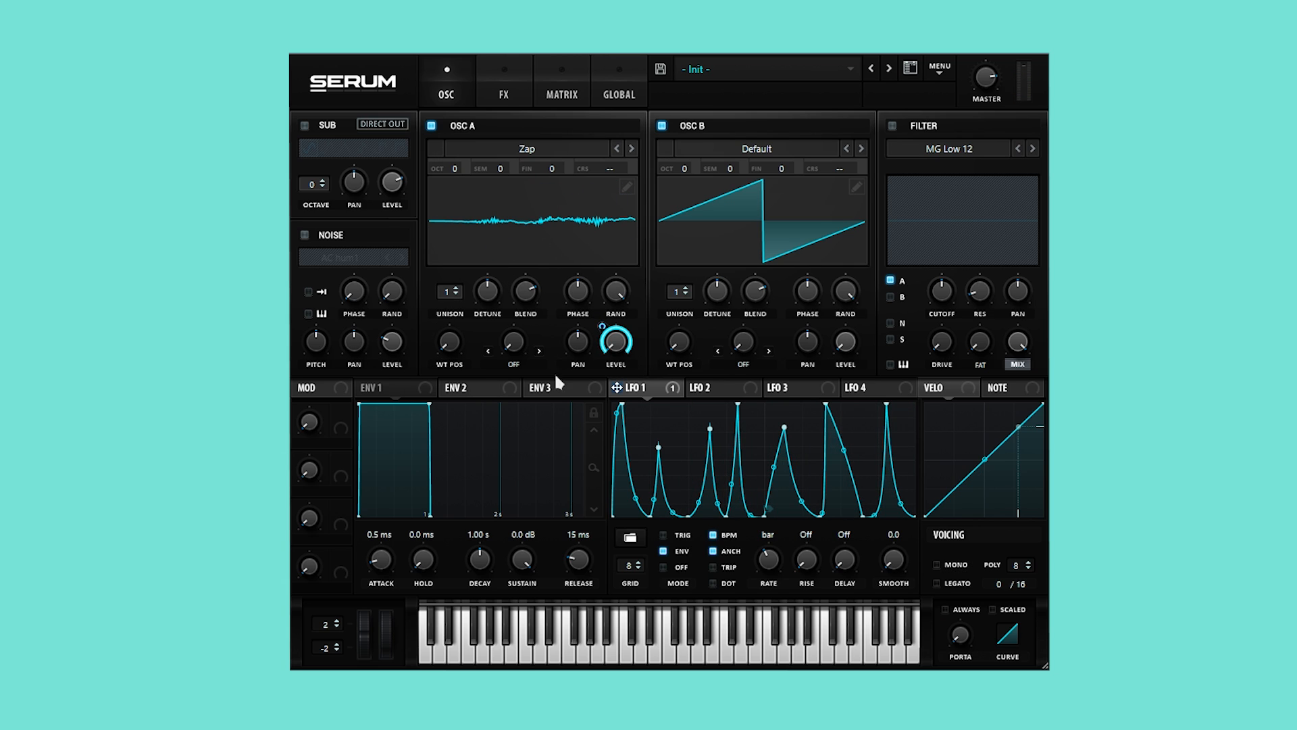
Step: Set Osc A's warp mode to FM (from B) and turn the warp amount up slightly
click(514, 364)
click(547, 284)
drag(524, 347, 498, 308)
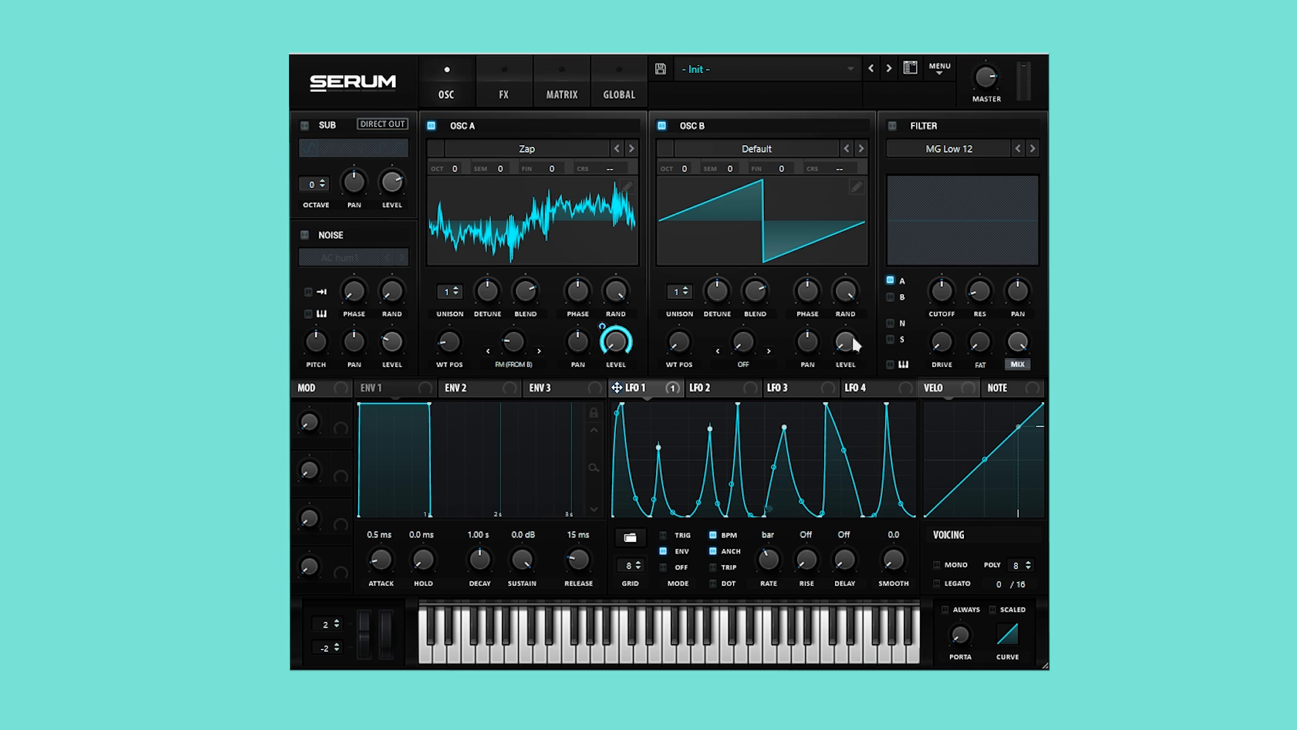
Step: Raise Osc B to octave +4 and test a stronger FM warp amount on Osc A
drag(853, 341, 850, 309)
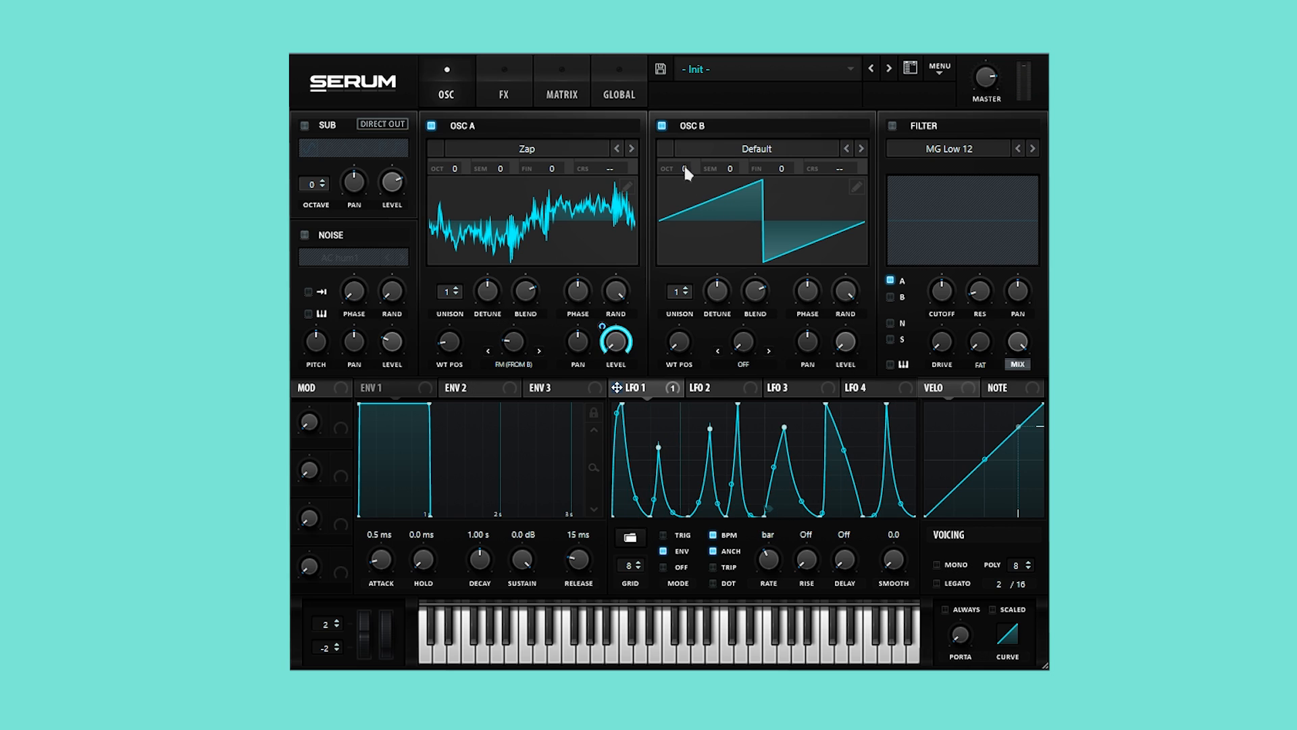
drag(683, 166, 685, 99)
mouse_move(520, 292)
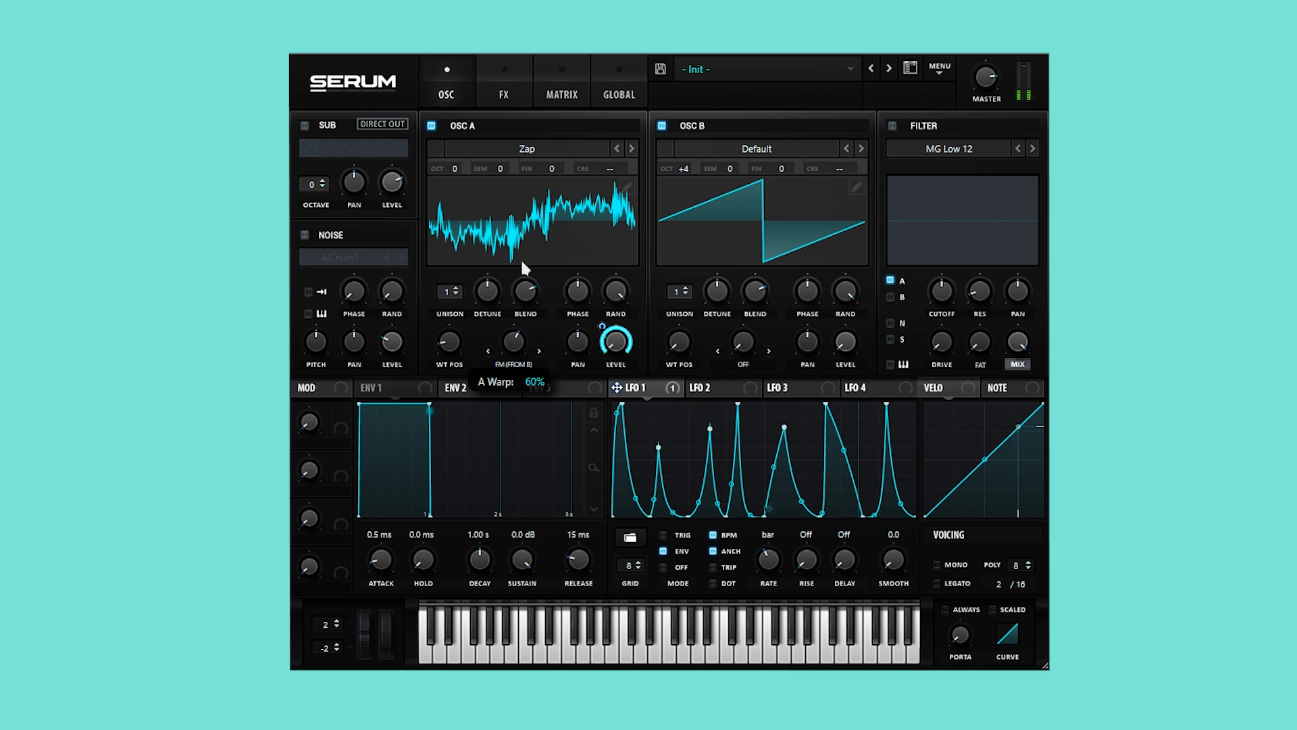
drag(522, 299, 522, 292)
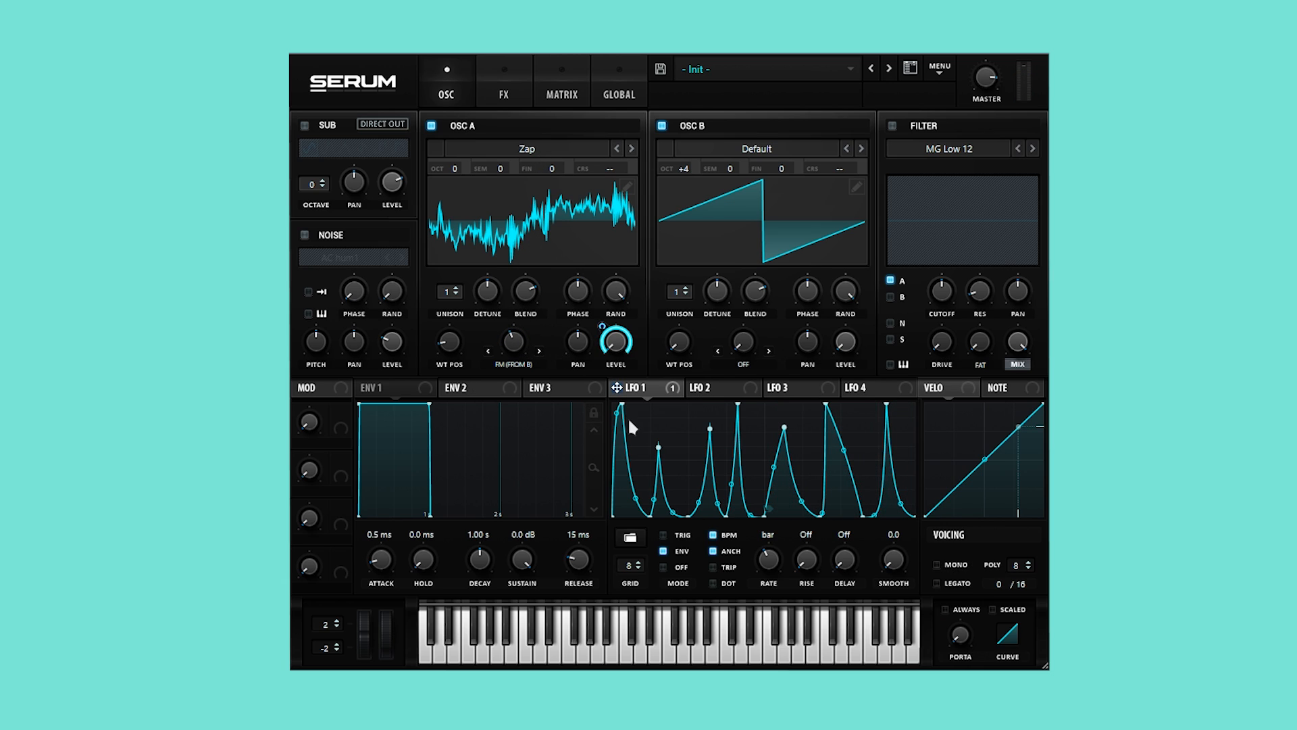
Step: Set Osc B's warp mode to Asym - and modulate its warp amount with LFO 1
click(743, 364)
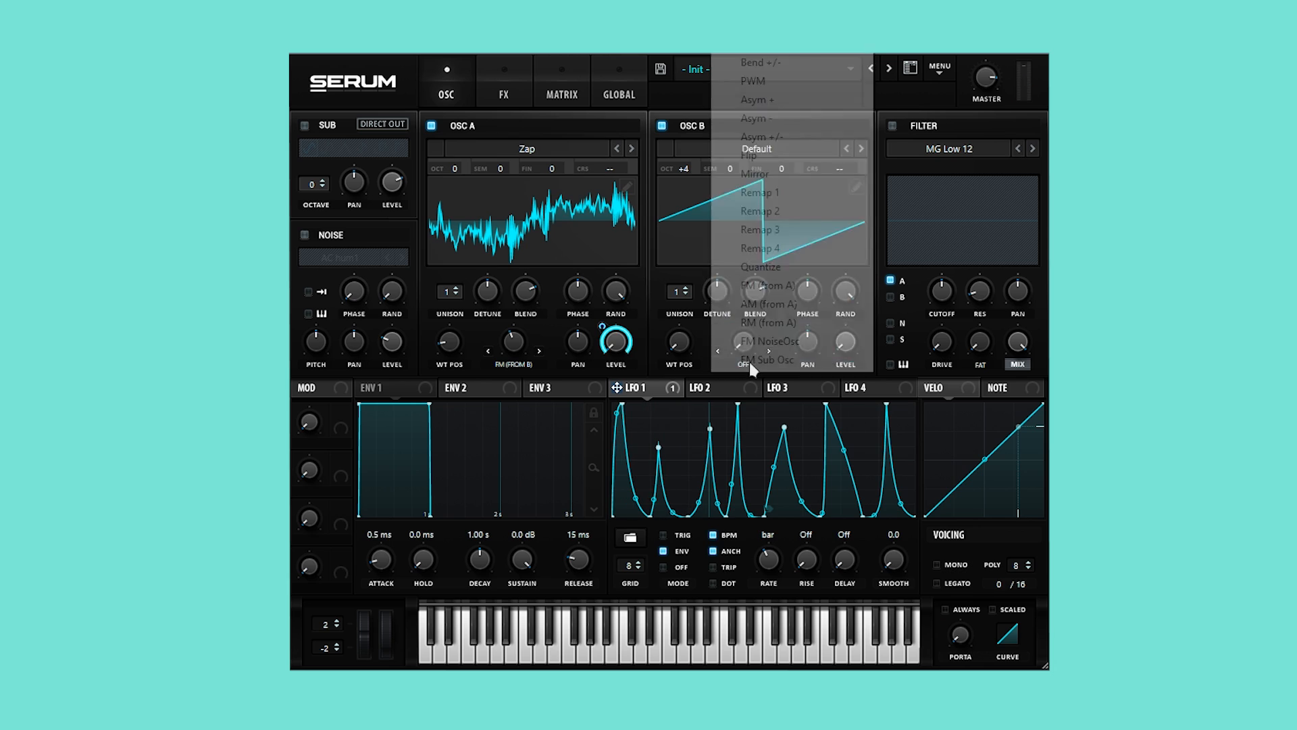
click(781, 120)
drag(747, 343, 745, 246)
Step: Lower Osc A's warp to about 15% and modulate both its warp and wavetable position with LFO 1 at reduced depths
drag(514, 341, 514, 395)
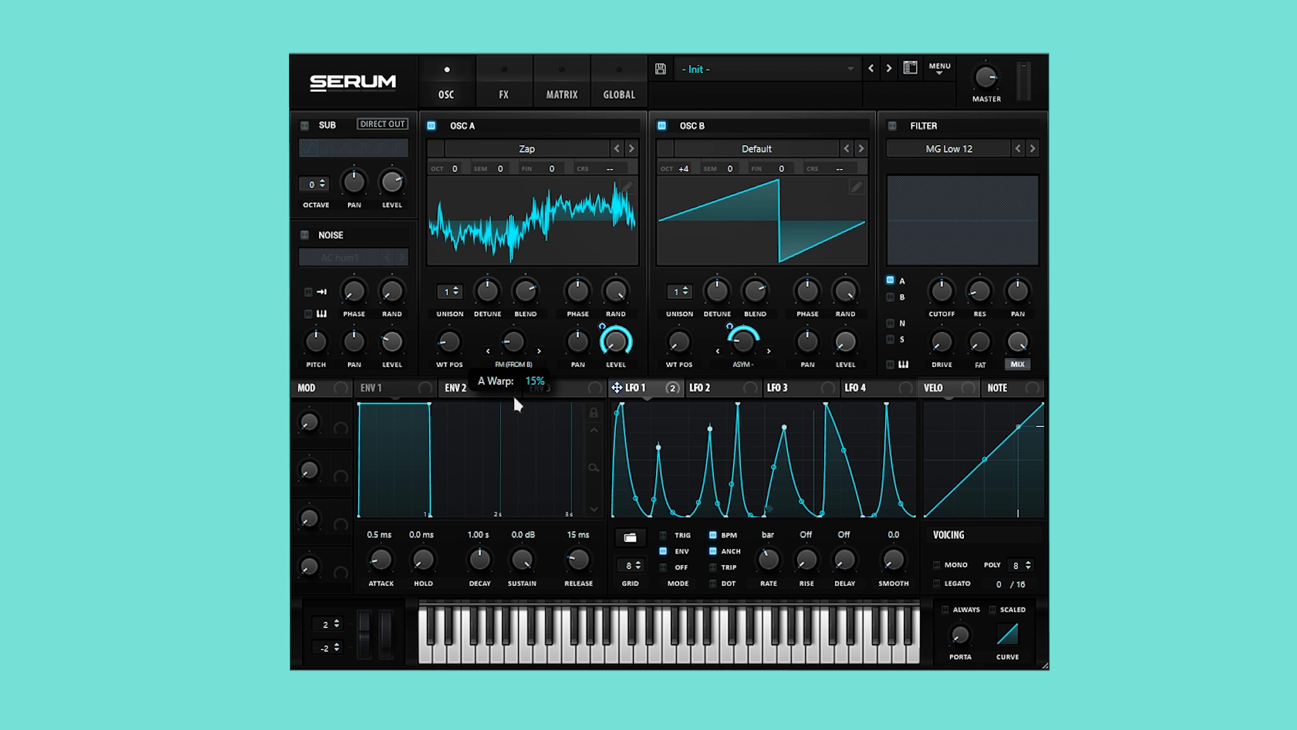
drag(616, 387, 512, 341)
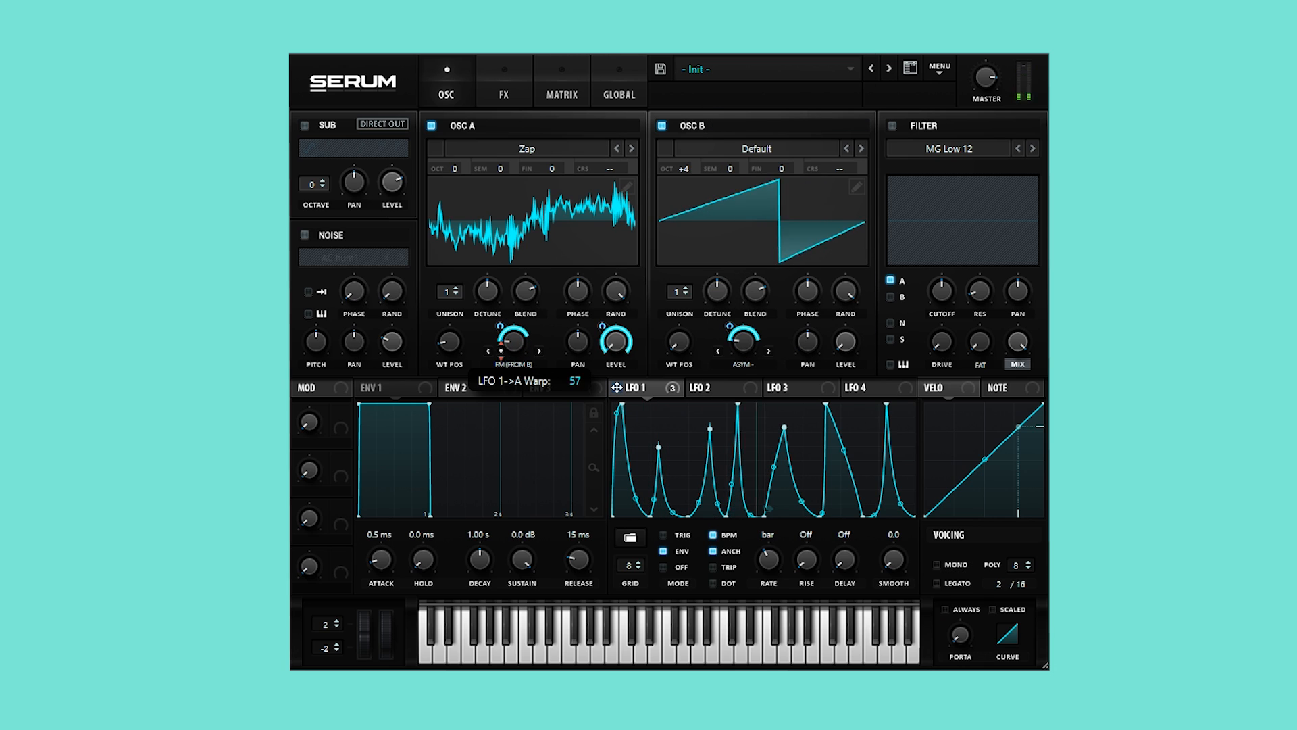
right_click(514, 347)
drag(514, 346, 492, 319)
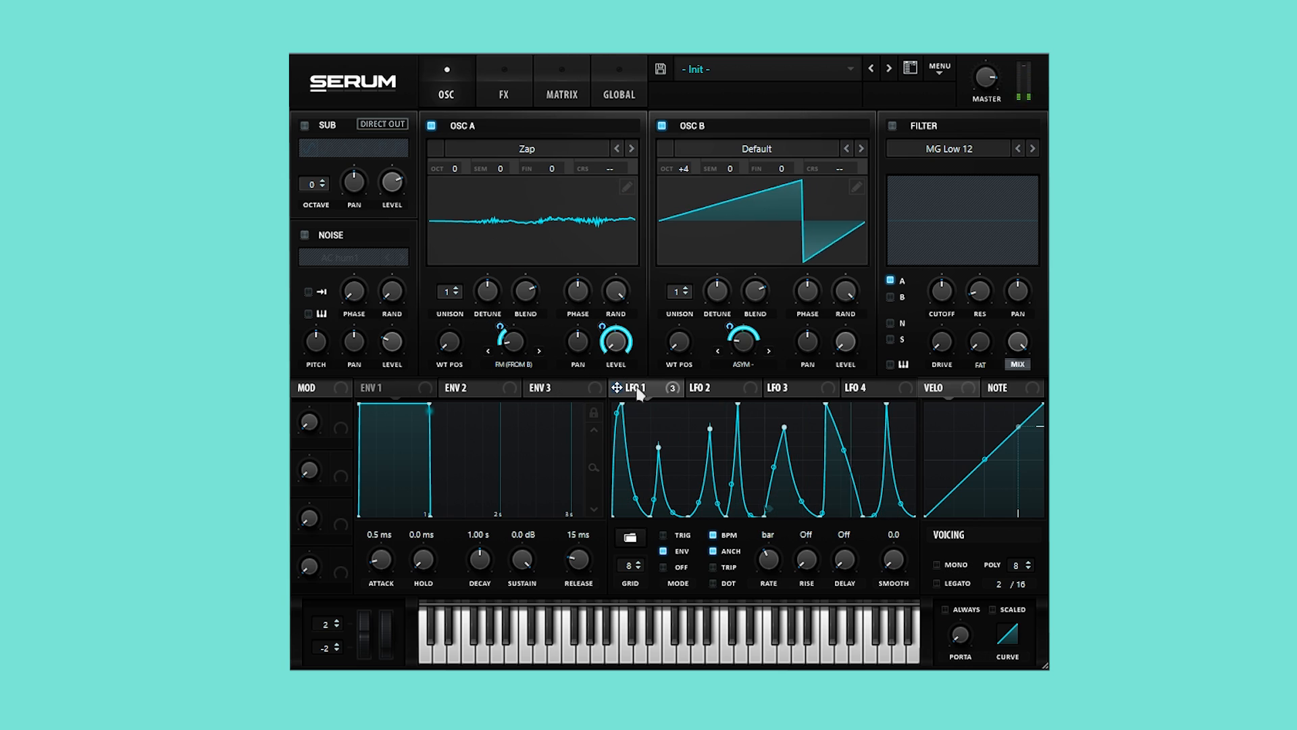
drag(636, 389, 451, 340)
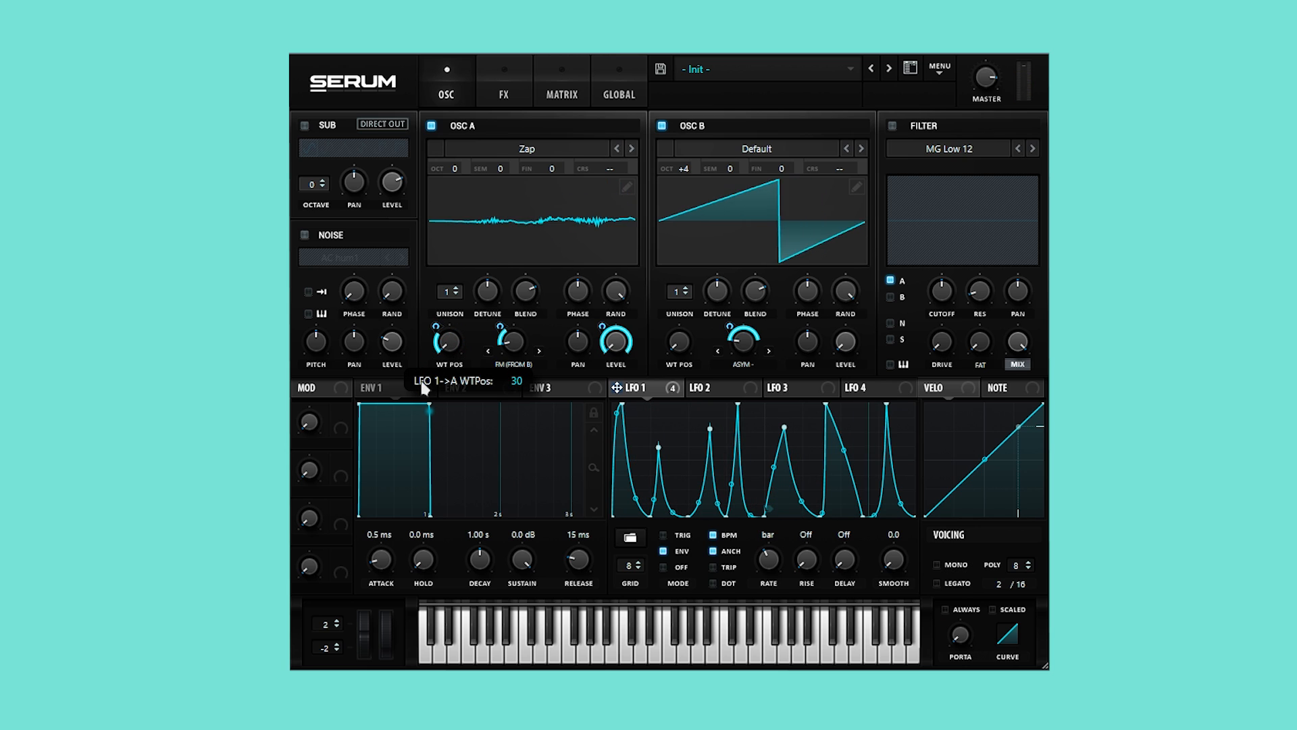
drag(422, 382, 412, 382)
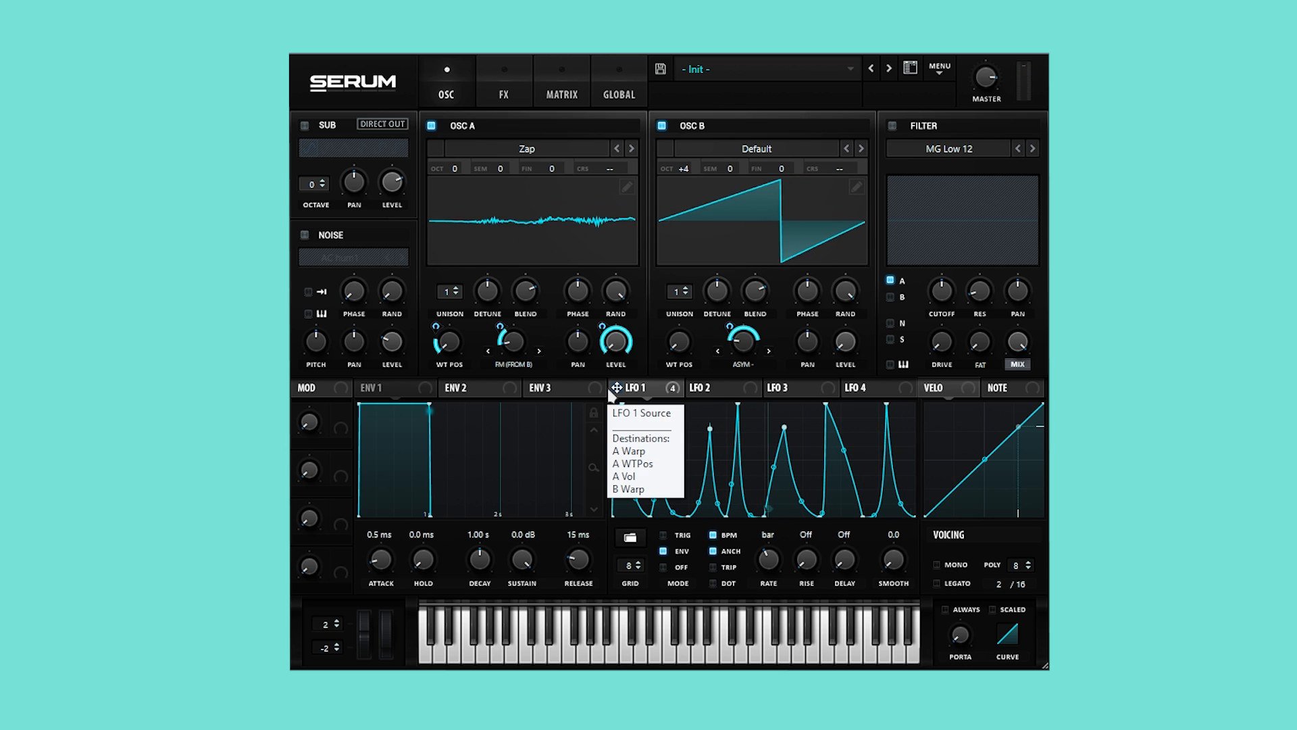
Step: Enable the sub oscillator with Direct Out and modulate its level with LFO 1
click(305, 125)
click(384, 123)
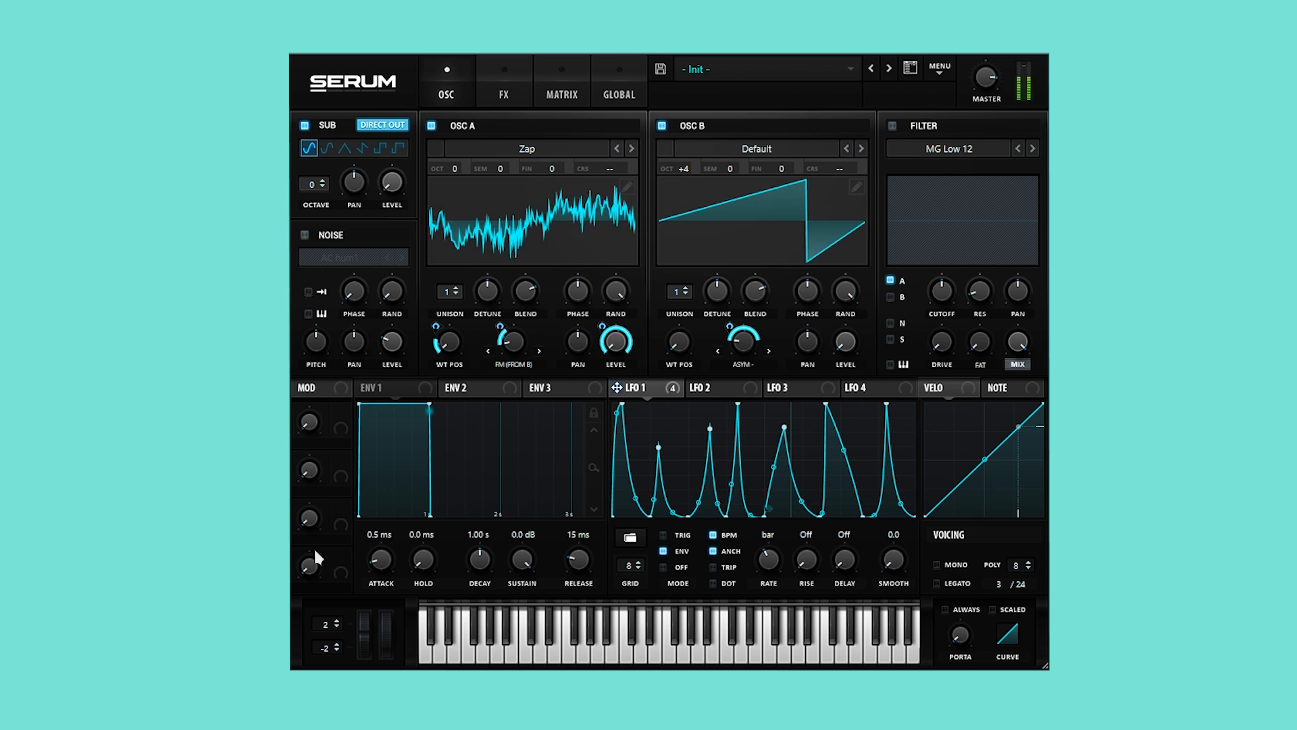
drag(385, 191, 387, 188)
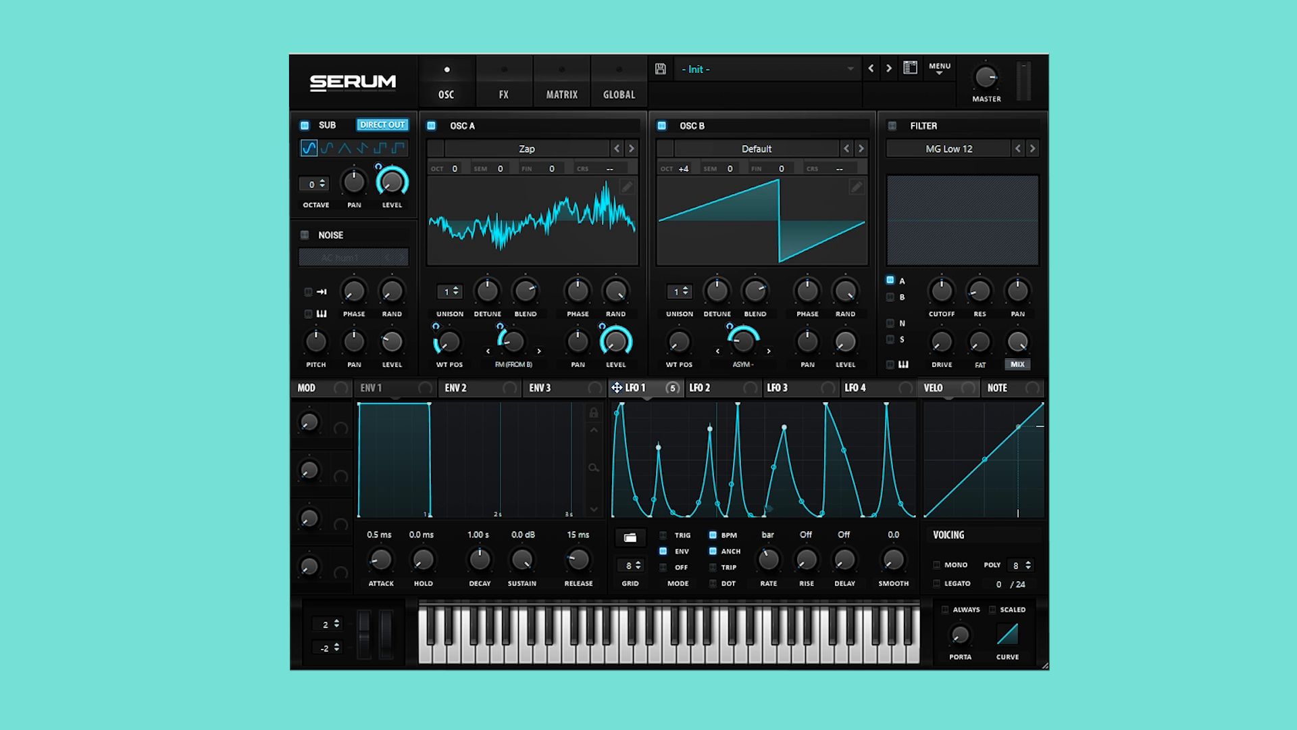
Step: Enable the Hyper/Dimension effect and turn down the Hyper mix and the Dimension size
click(507, 80)
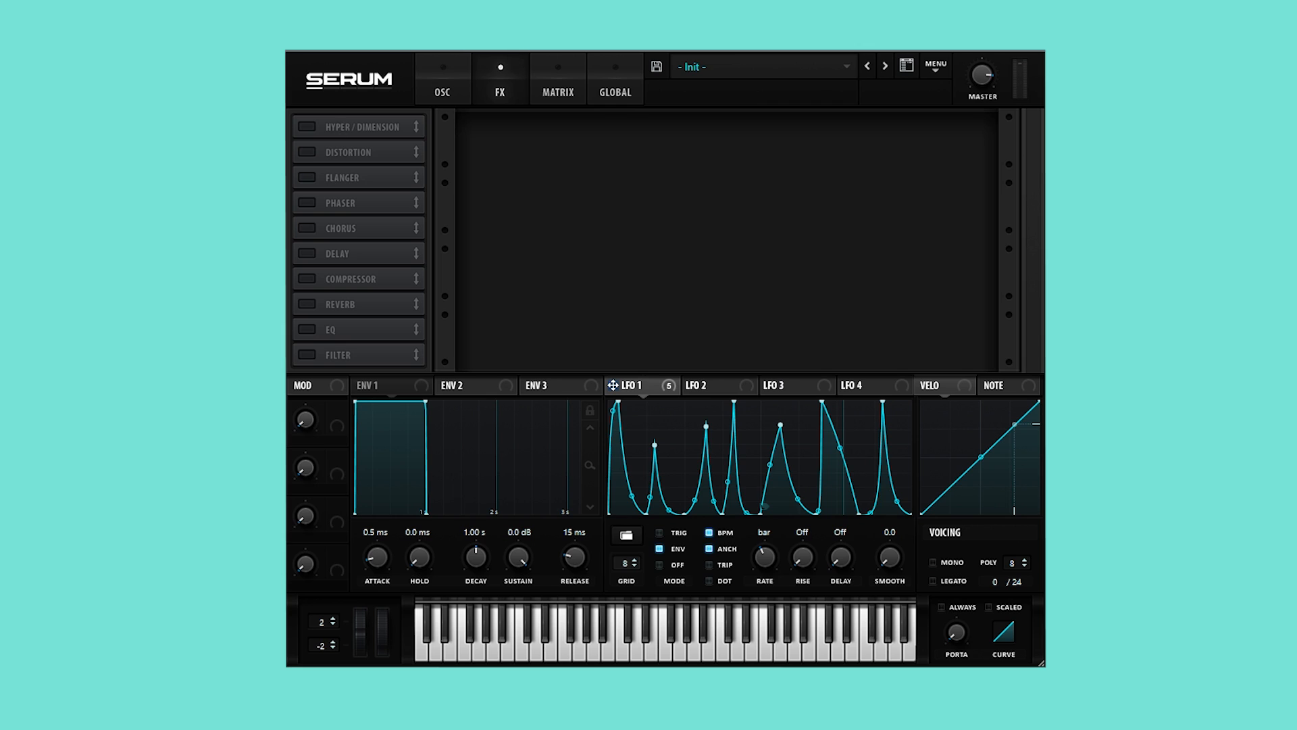
click(306, 127)
drag(759, 134, 779, 275)
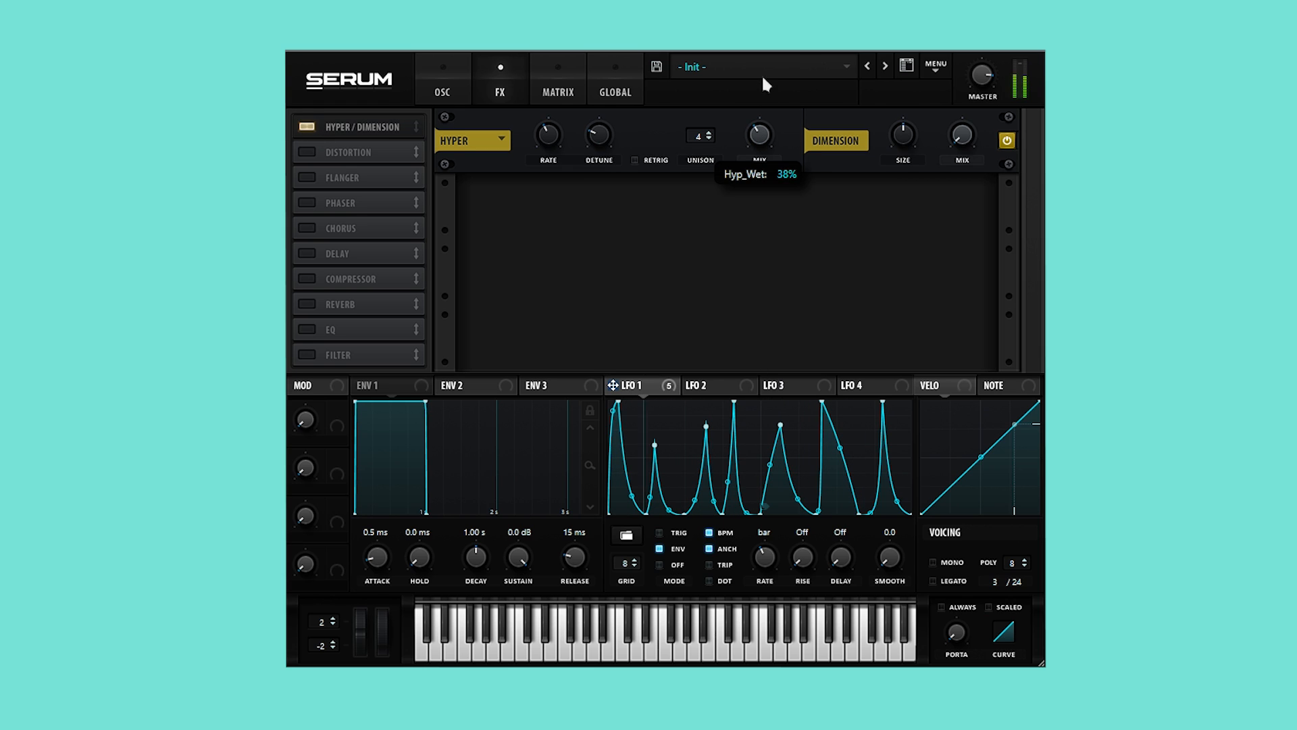
drag(901, 132, 916, 275)
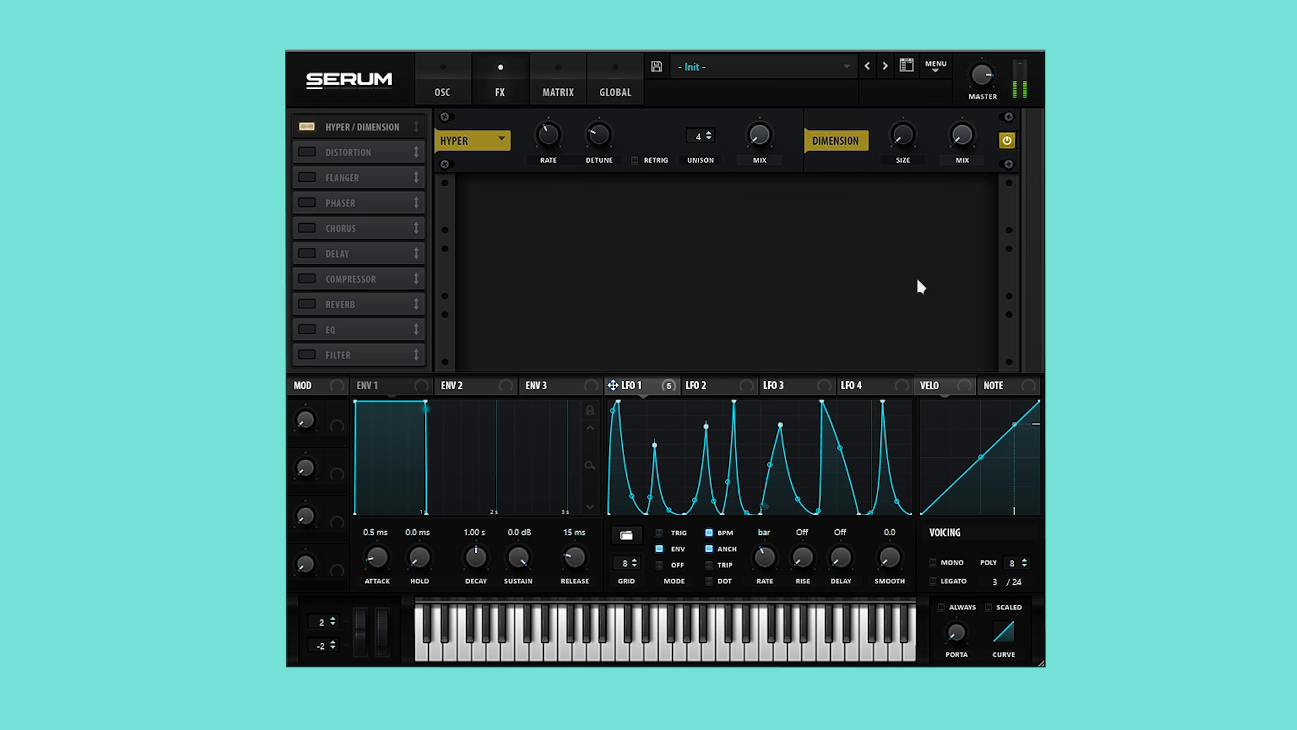
Step: Assign Macro 1 to the Hyper mix and Dimension mix, reducing the modulation depth on the Dimension mix
drag(336, 424, 837, 152)
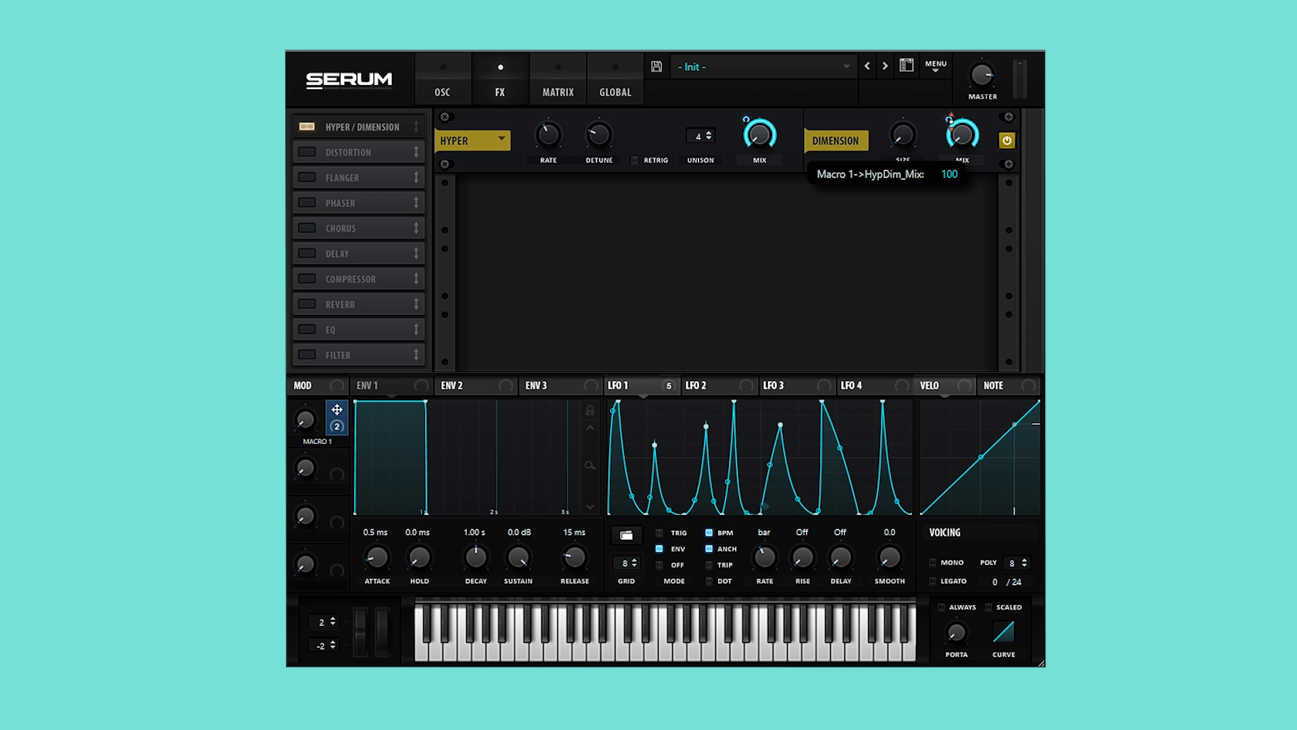
drag(949, 121, 949, 173)
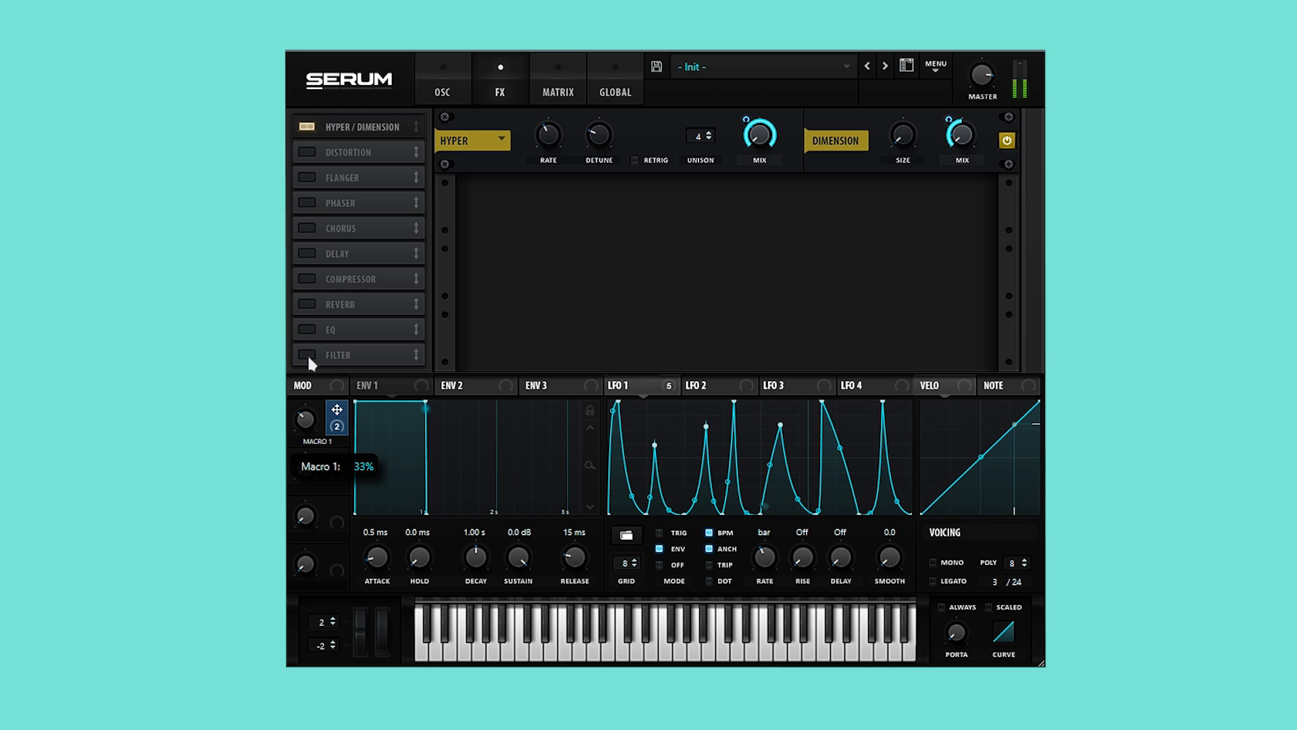
Step: Enable the Tube distortion with its drive at about 88% and the Flanger with its mix at about 45%
click(308, 153)
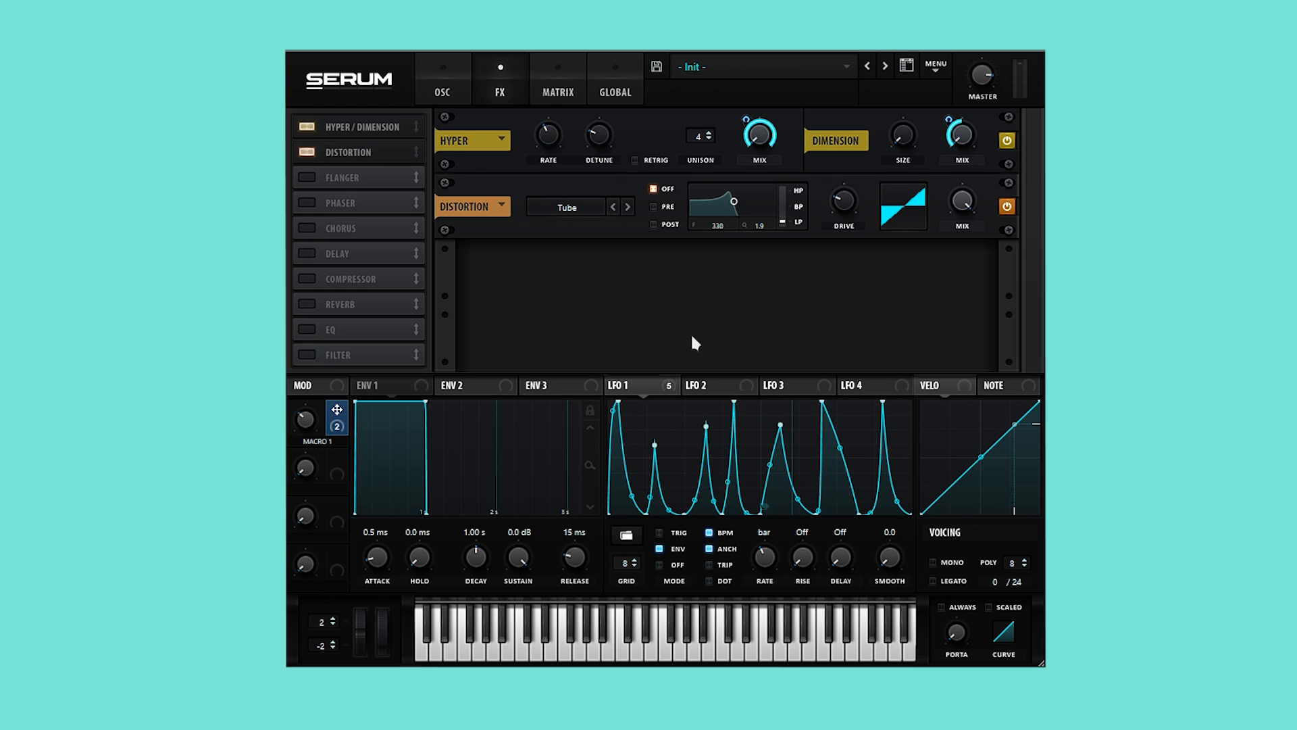
drag(844, 200, 848, 97)
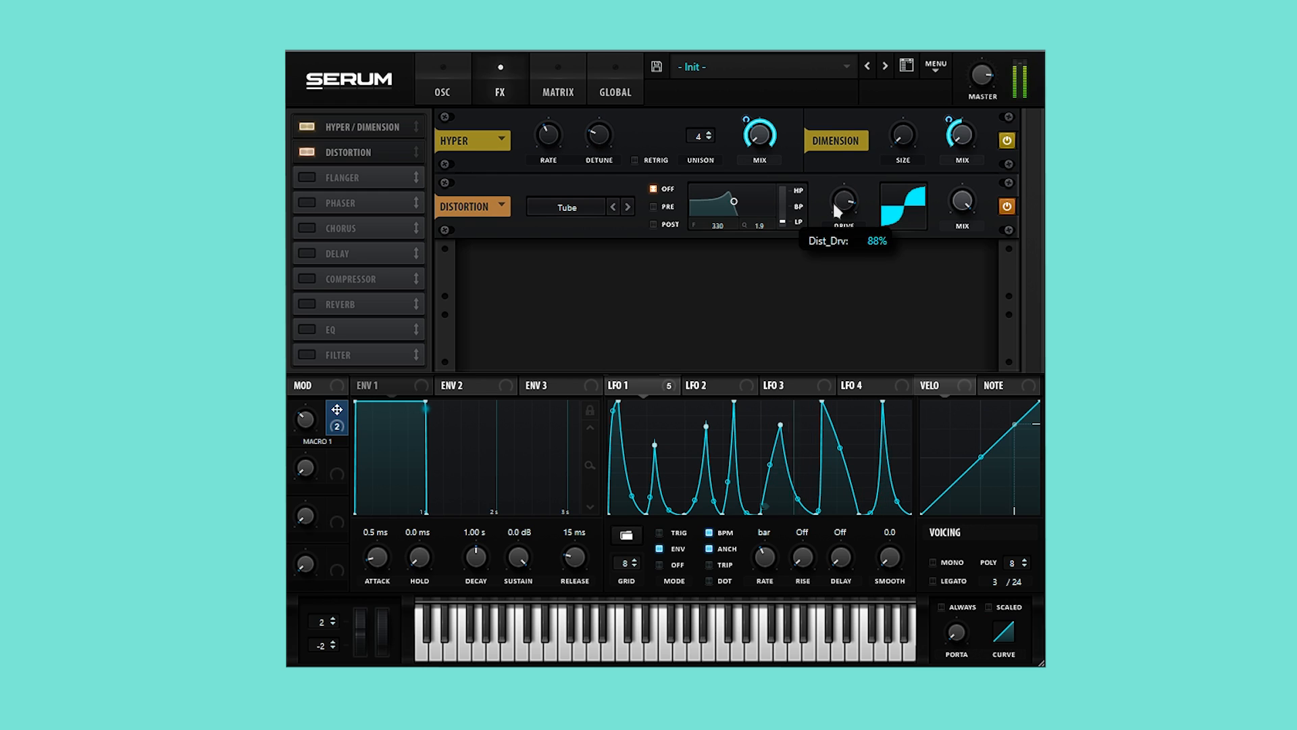
click(432, 87)
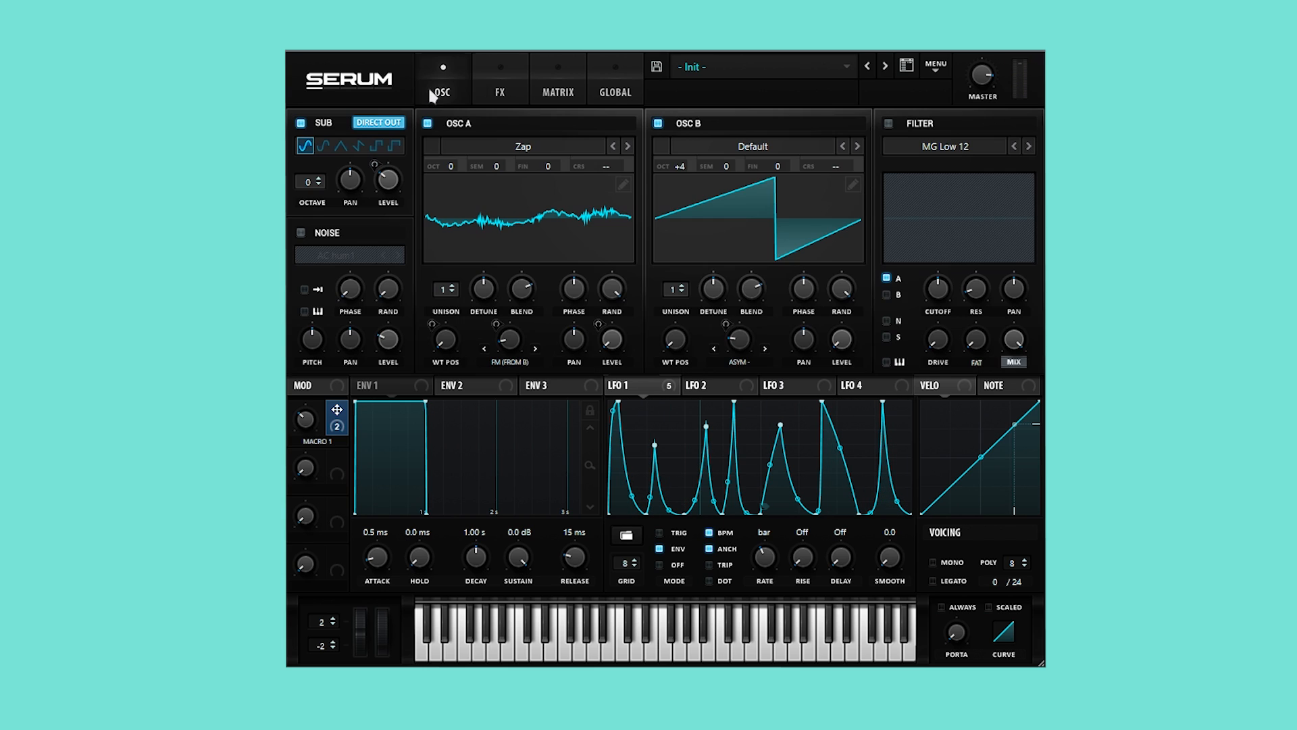
click(500, 67)
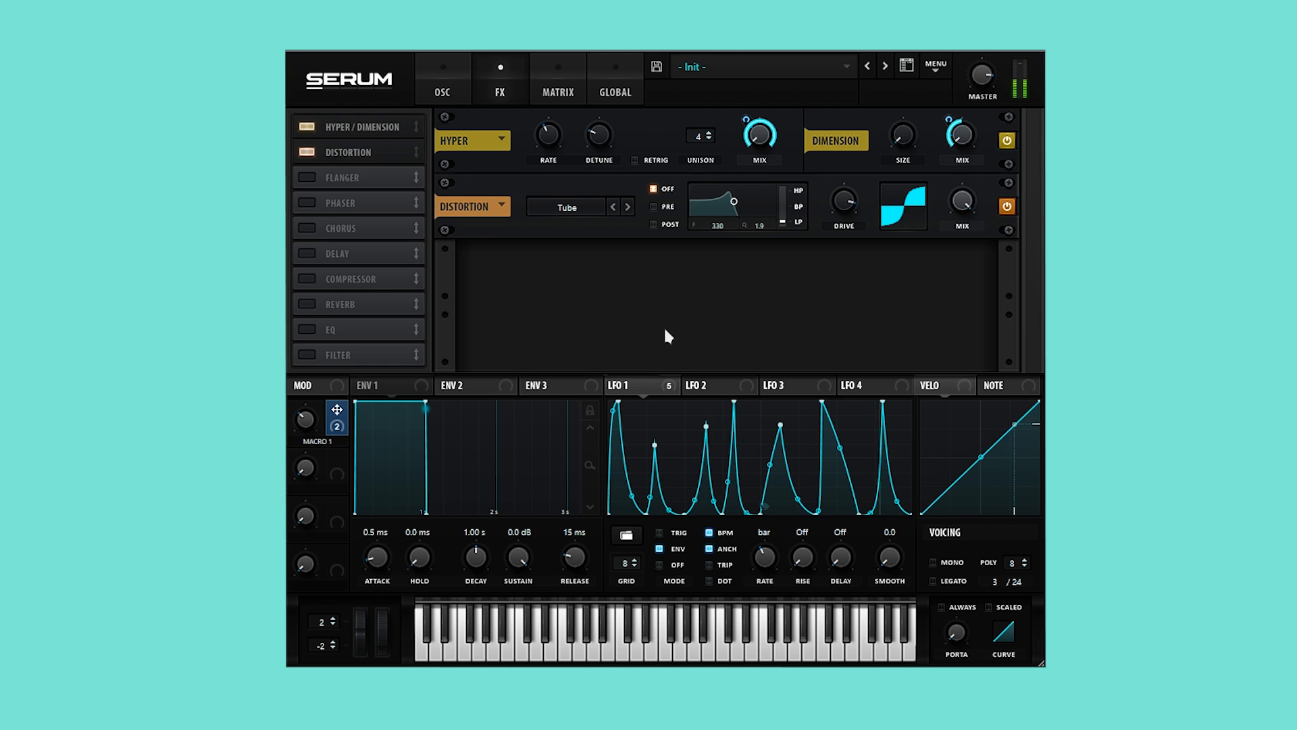
click(306, 177)
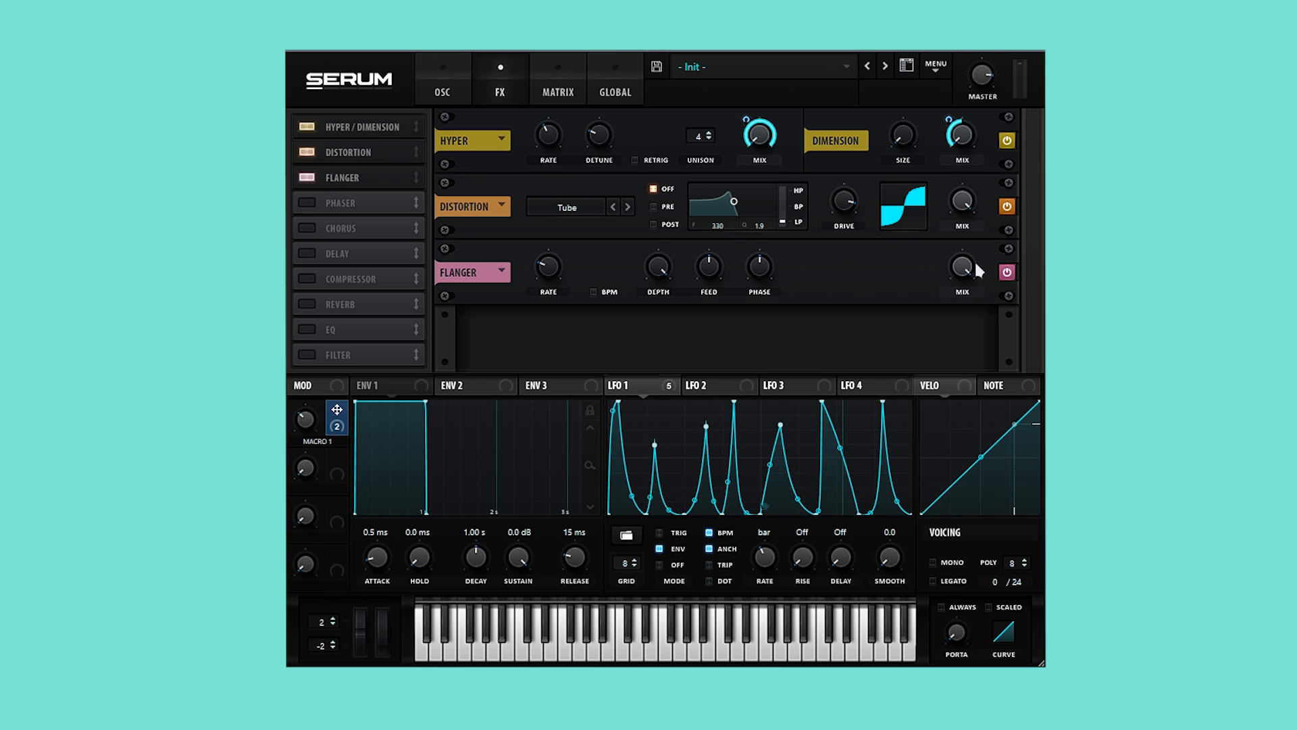
drag(976, 264, 955, 335)
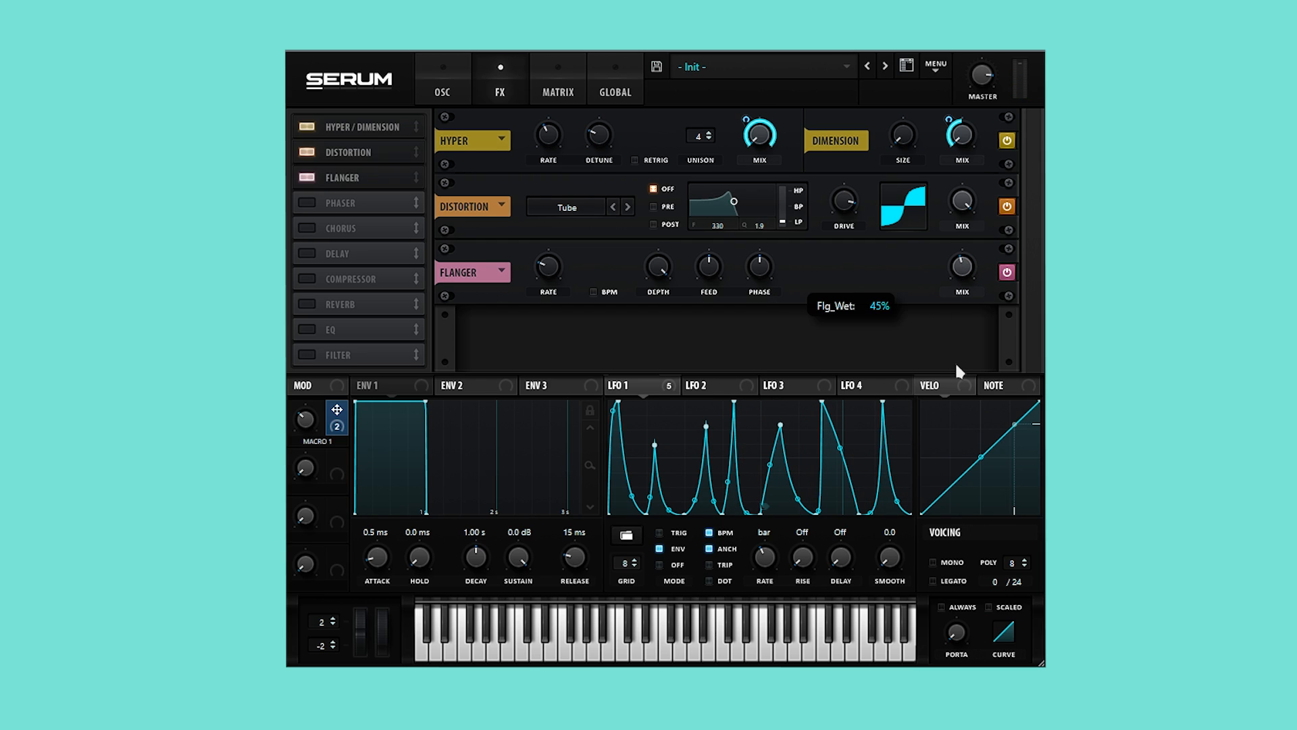
Step: Enable the Chorus, lower its rate to minimum, reduce its depth, and raise Delay 1 and the LPF to maximum
click(316, 227)
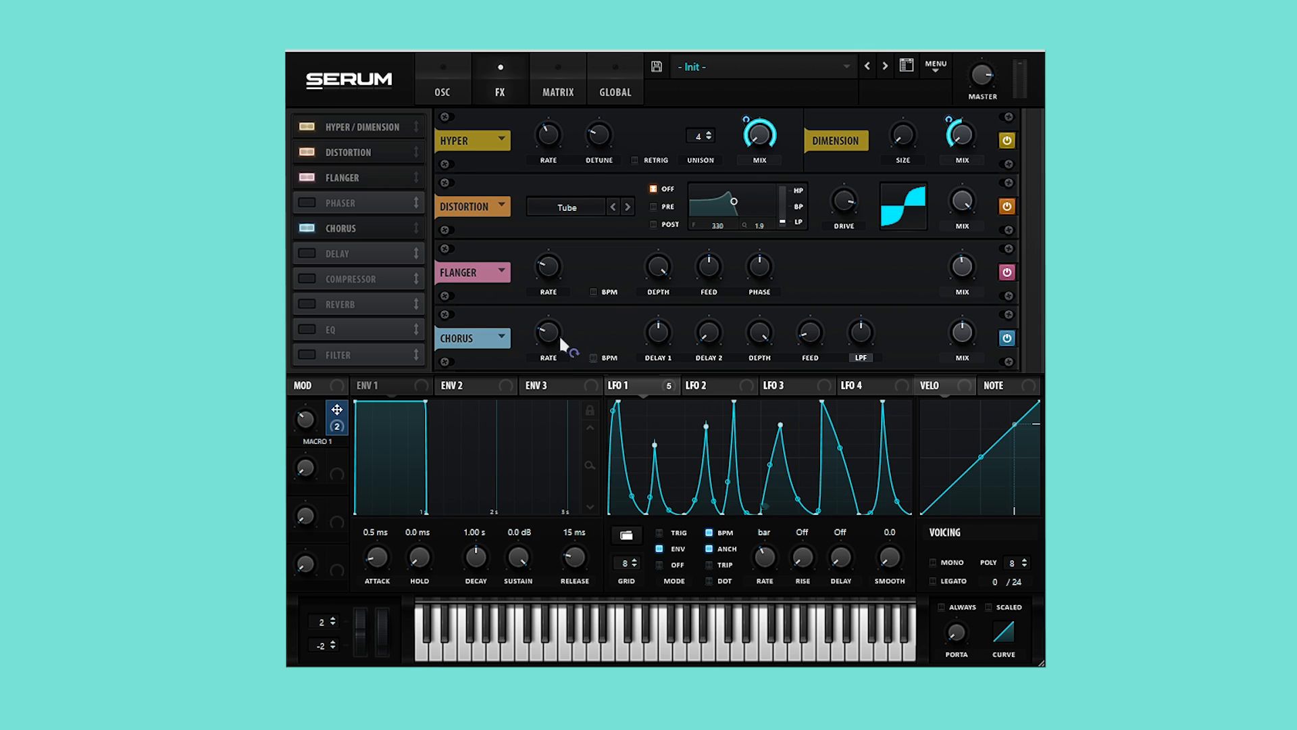
drag(553, 338, 556, 440)
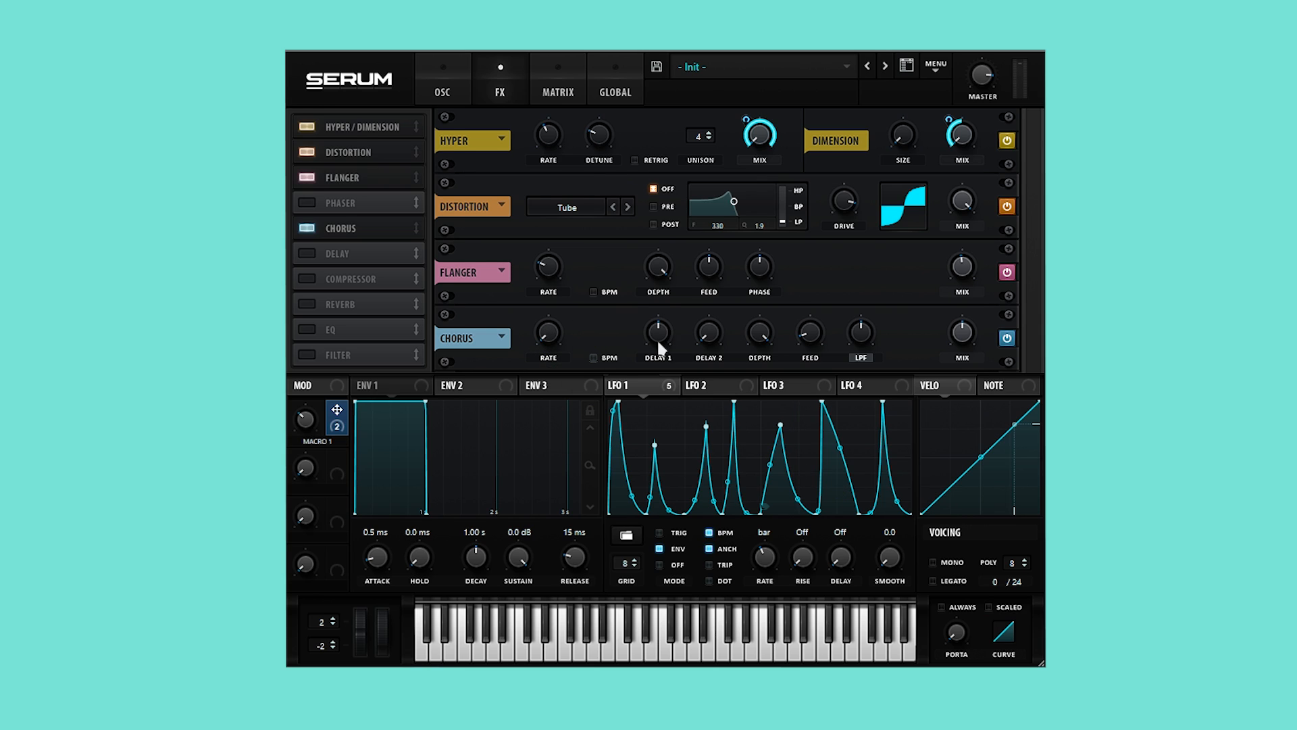
drag(658, 334, 649, 266)
drag(759, 330, 768, 441)
drag(776, 538, 771, 521)
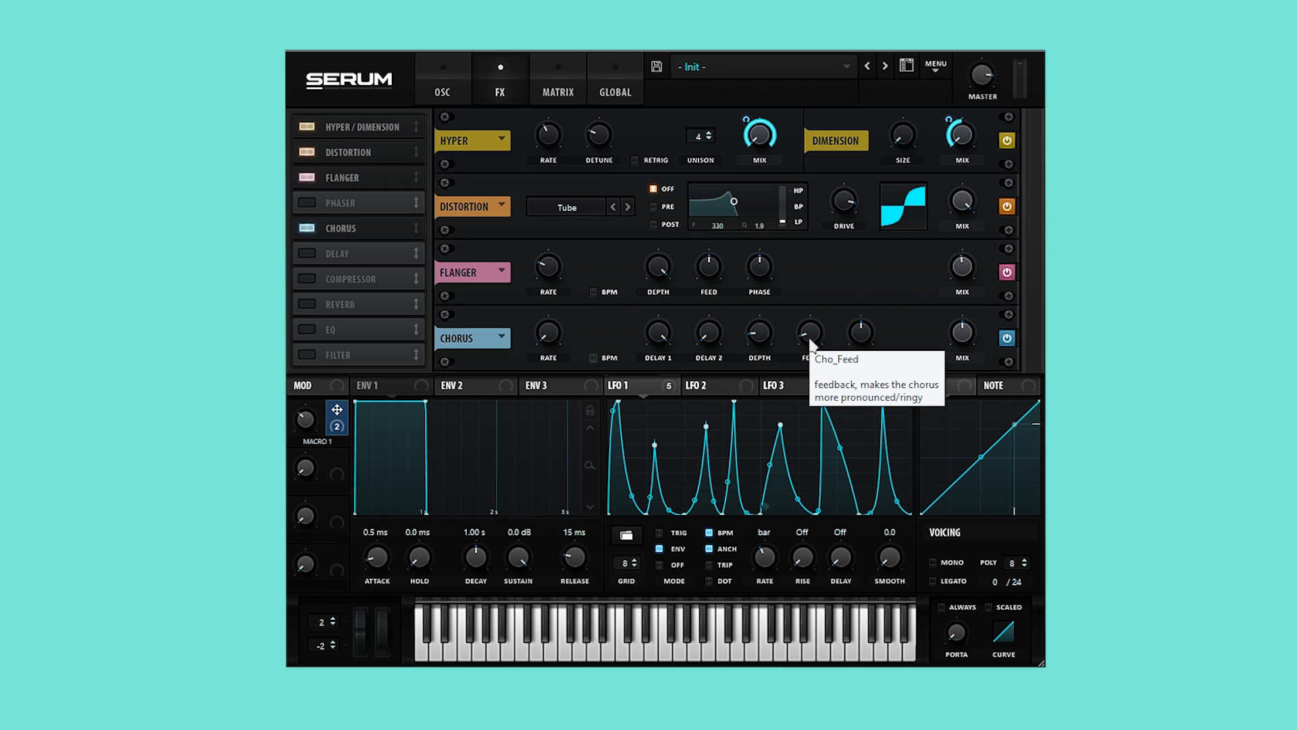
drag(867, 338, 924, 247)
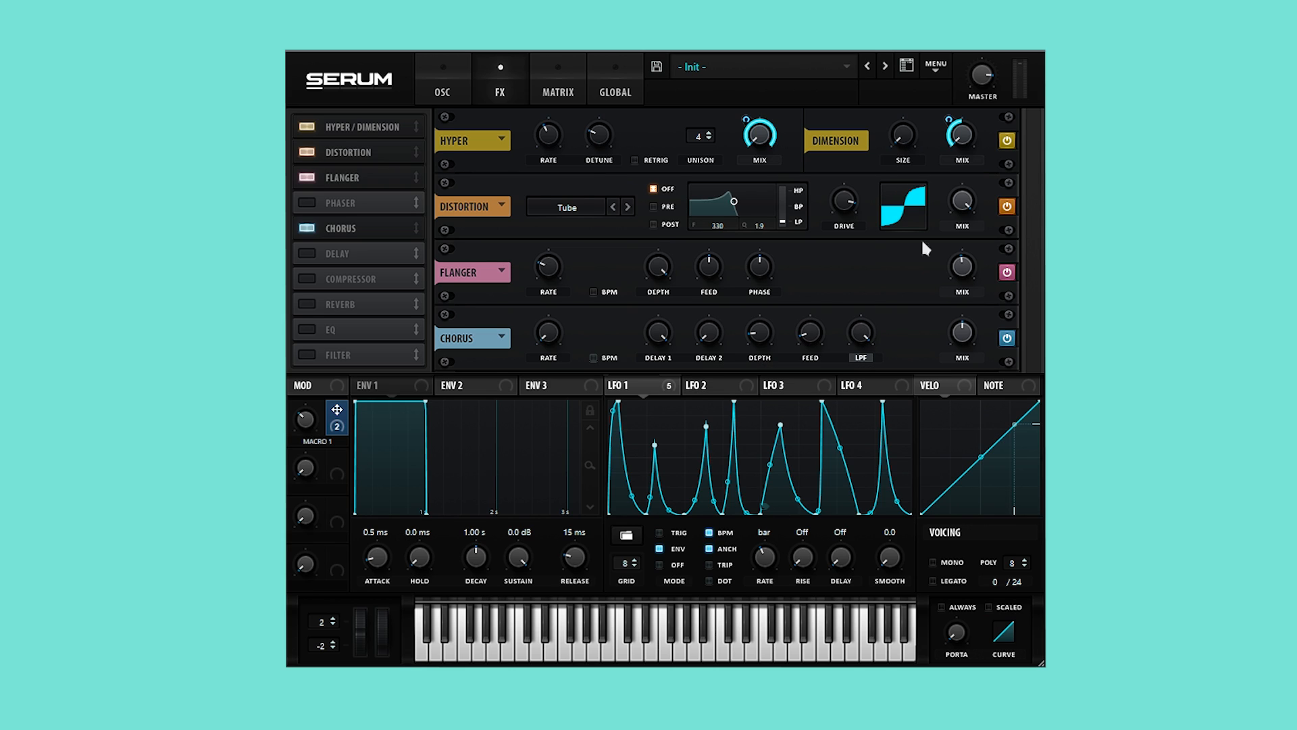
Step: Modulate the Chorus feedback with LFO 1 and lower the Chorus mix to about 29%
drag(961, 331, 960, 197)
drag(560, 346, 505, 445)
drag(977, 342, 959, 440)
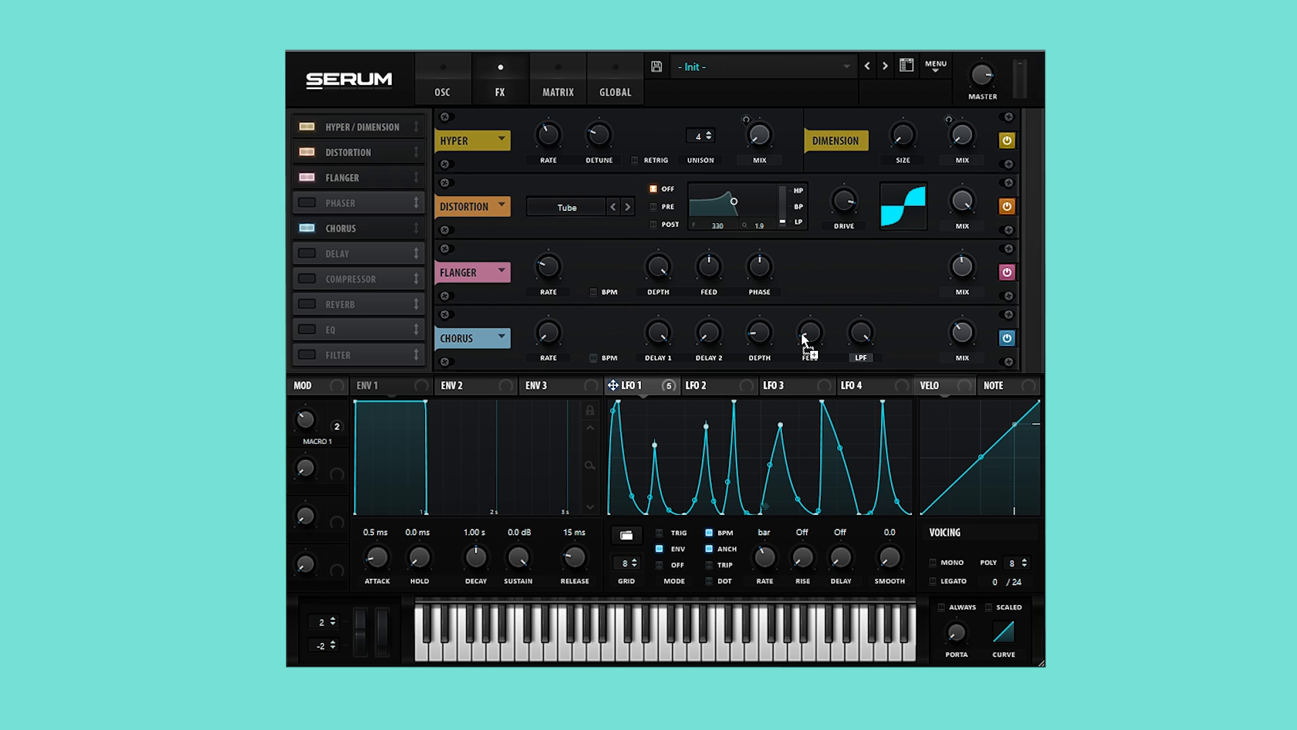
drag(805, 328, 804, 328)
mouse_move(966, 346)
mouse_down()
mouse_move(966, 318)
mouse_move(965, 367)
mouse_up()
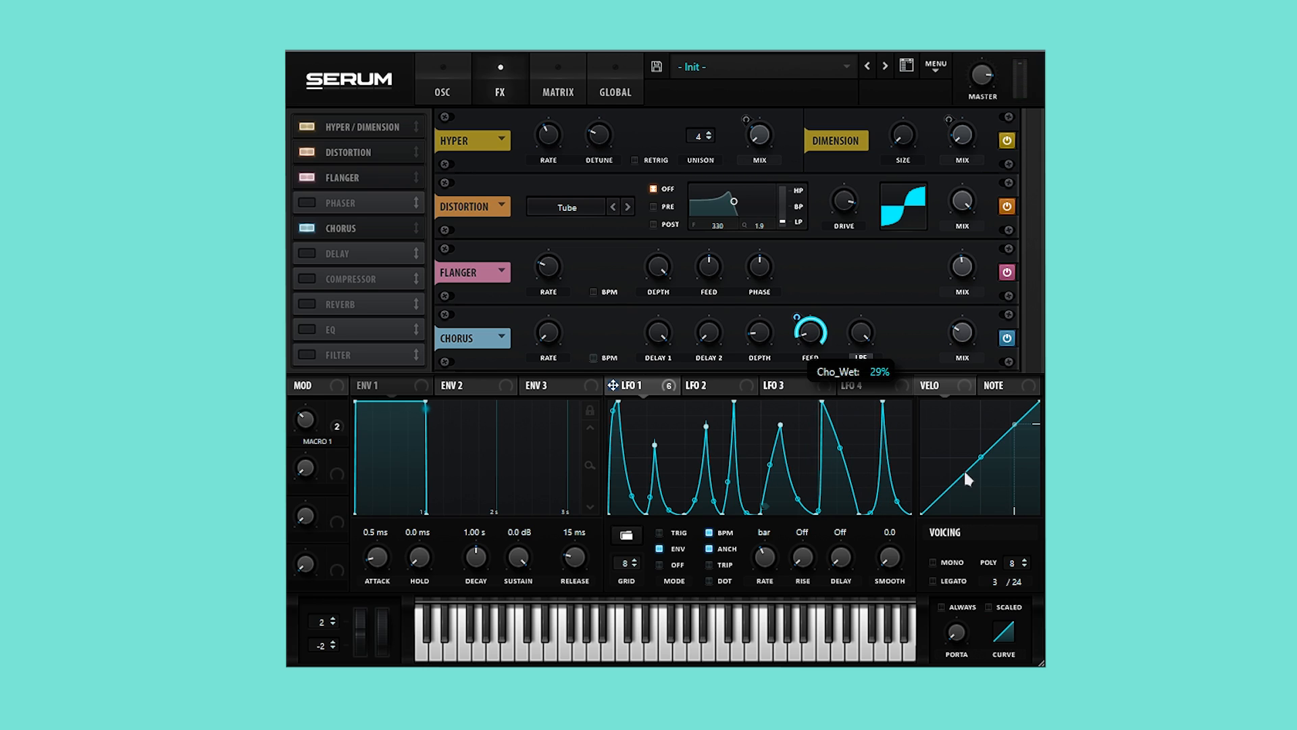
drag(966, 477, 920, 229)
drag(963, 326, 958, 454)
Step: Place the EQ after the Chorus and enable it, with a high-pass low band whose frequency LFO 2 modulates at a depth of 14
drag(330, 329, 312, 262)
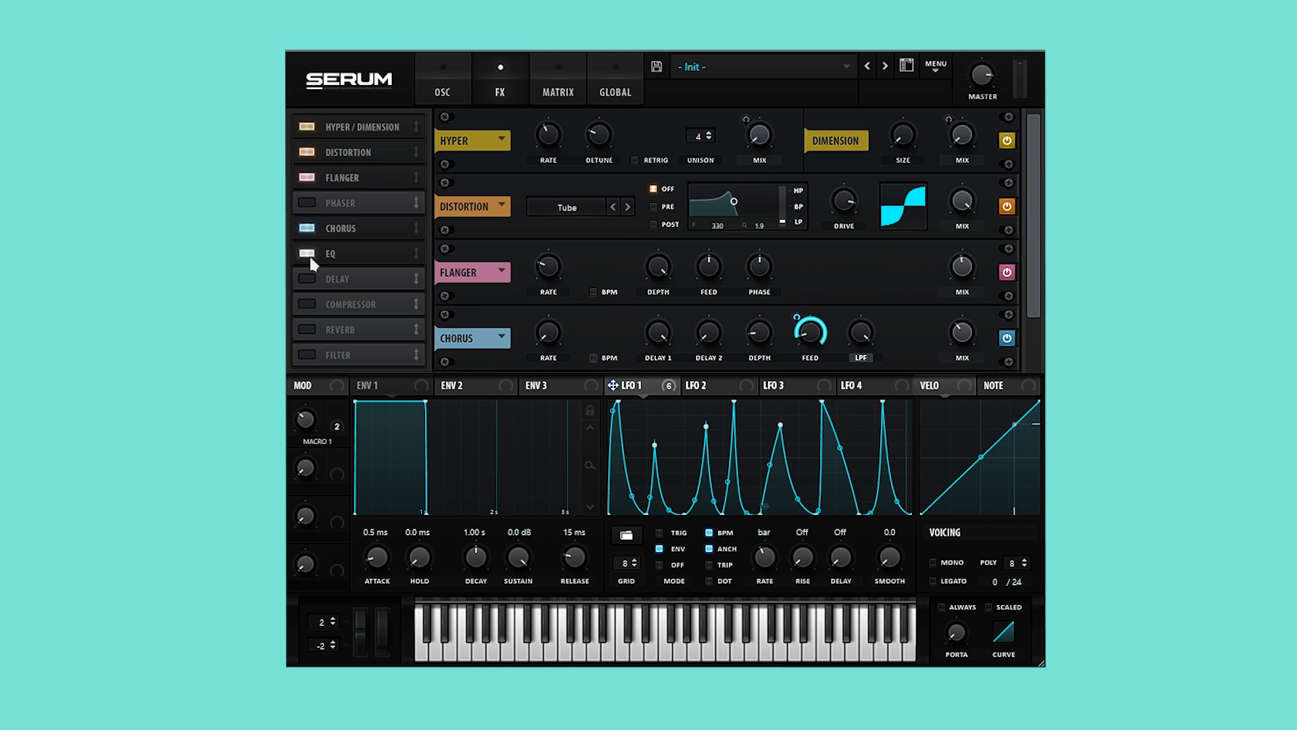
drag(1042, 208, 1042, 367)
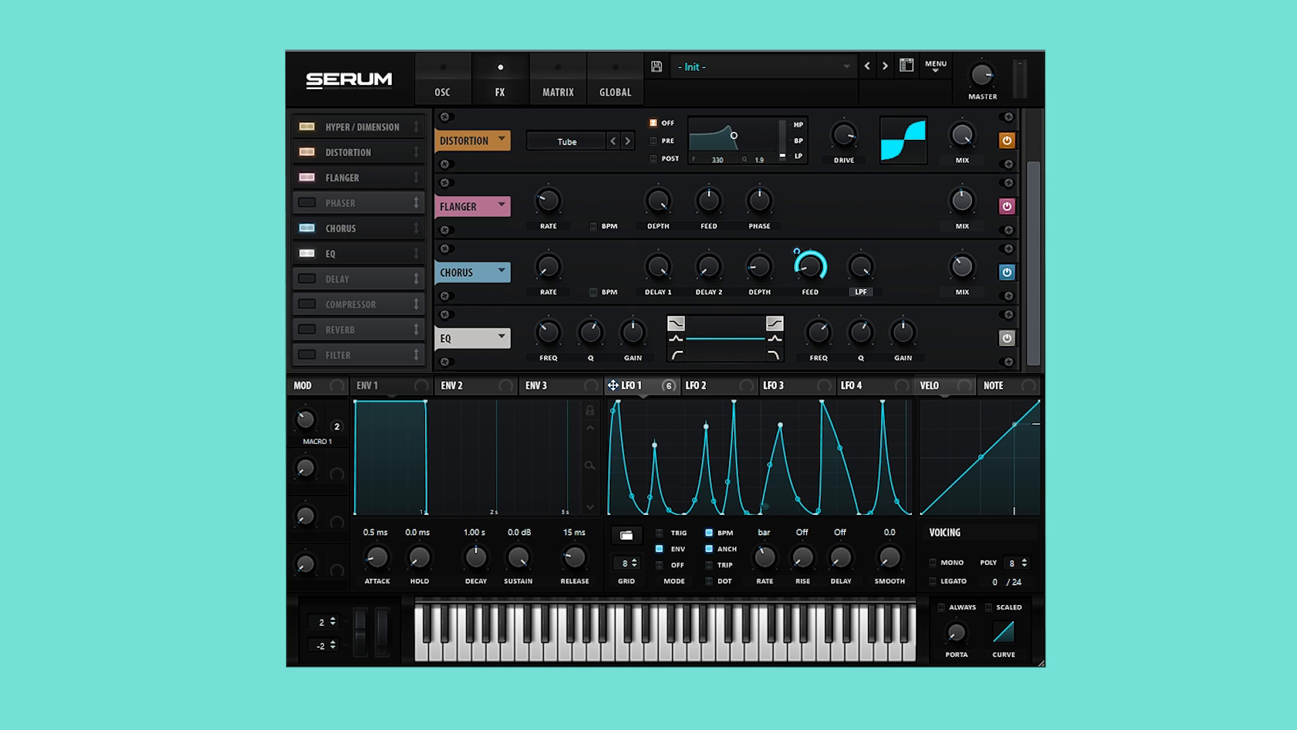
click(716, 386)
drag(534, 317, 526, 337)
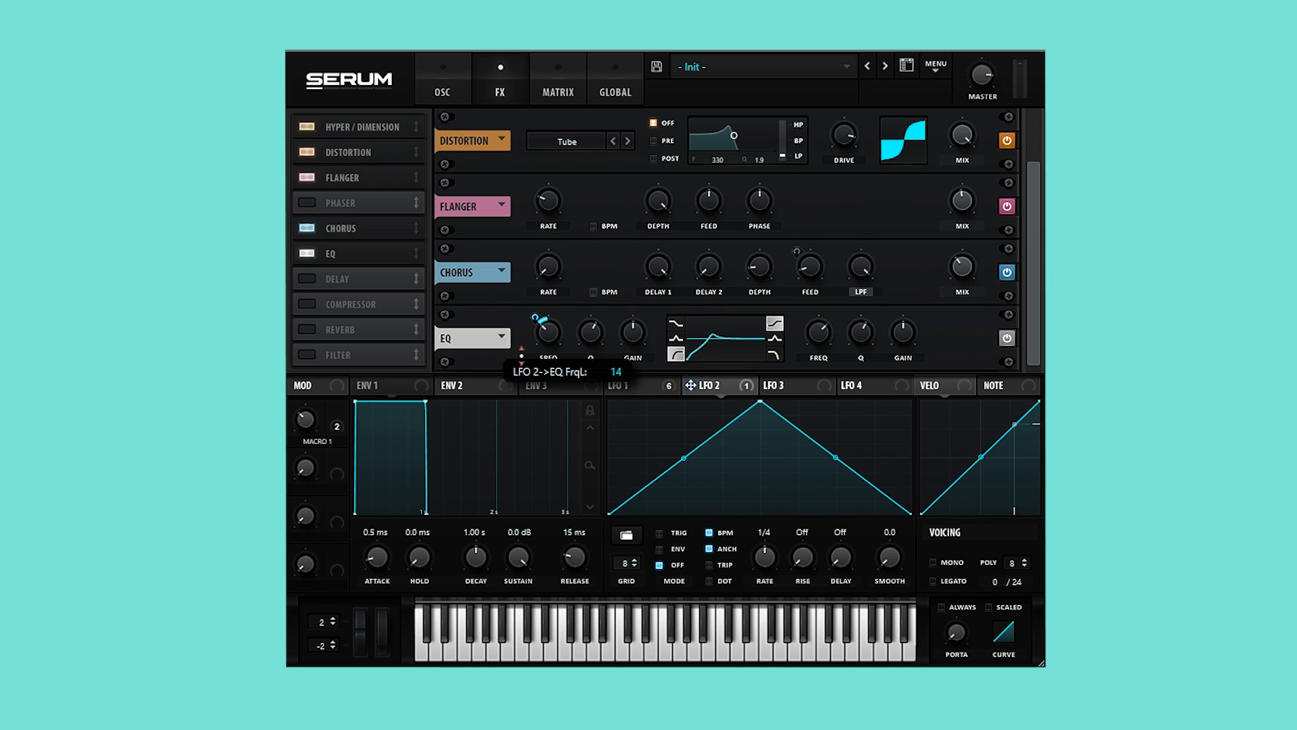
drag(521, 352, 522, 356)
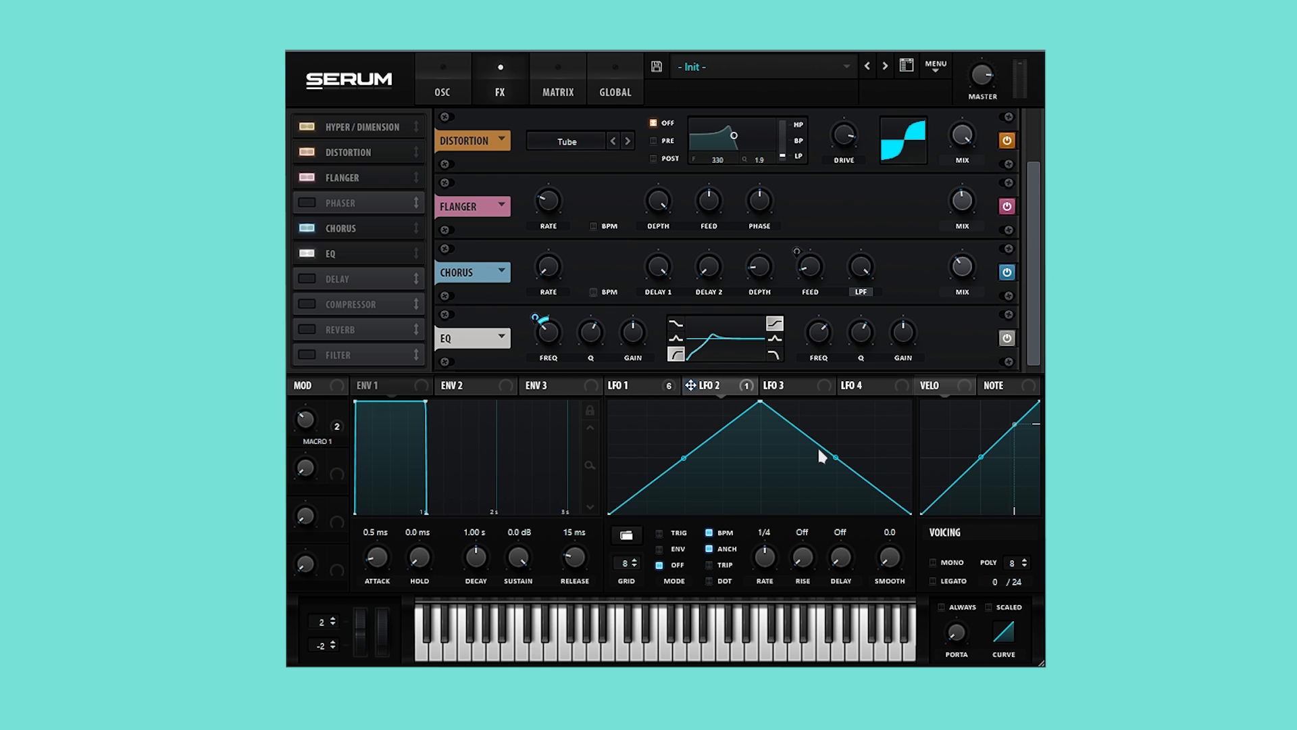
Step: Reshape LFO 2 into a smooth sine-like curve that dips in the first half and peaks in the second, and audition it
drag(760, 402, 760, 458)
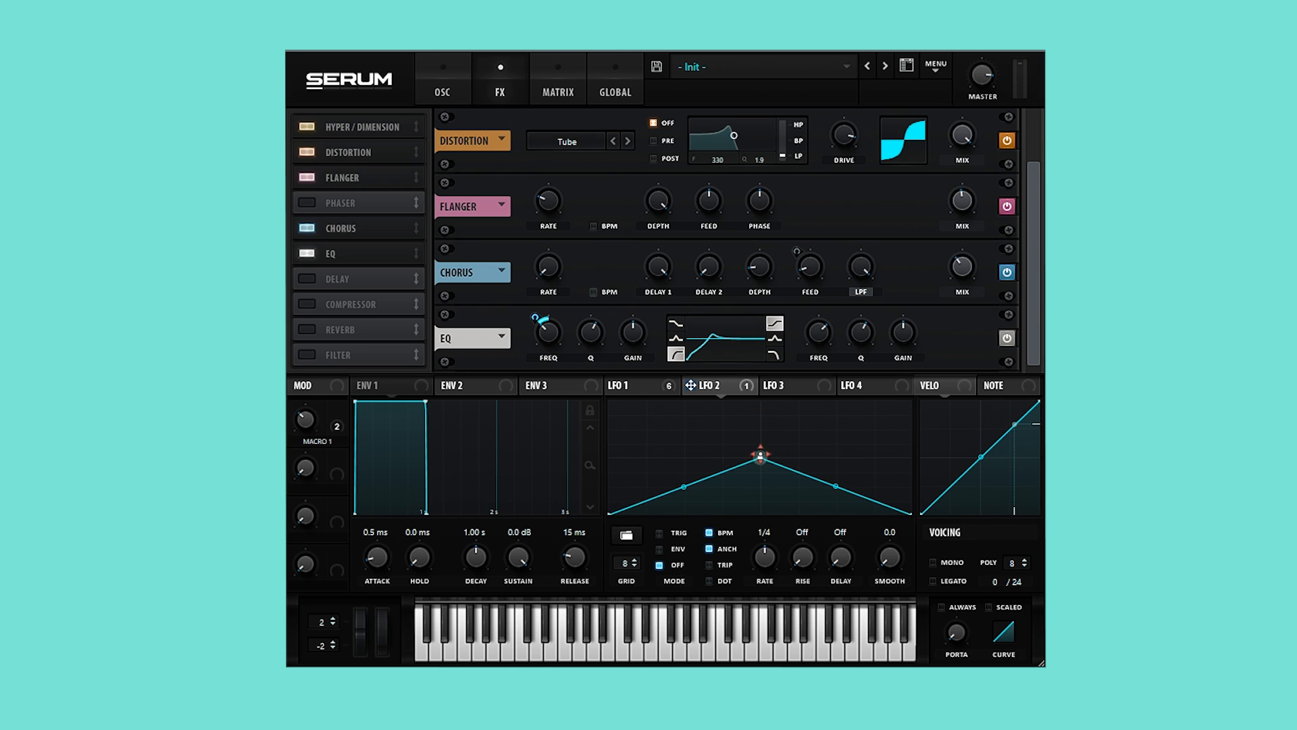
drag(609, 514, 609, 458)
drag(910, 514, 911, 457)
double_click(683, 474)
drag(684, 474, 683, 514)
drag(721, 486, 721, 508)
double_click(836, 433)
drag(835, 432, 836, 399)
drag(797, 430, 797, 408)
key(space)
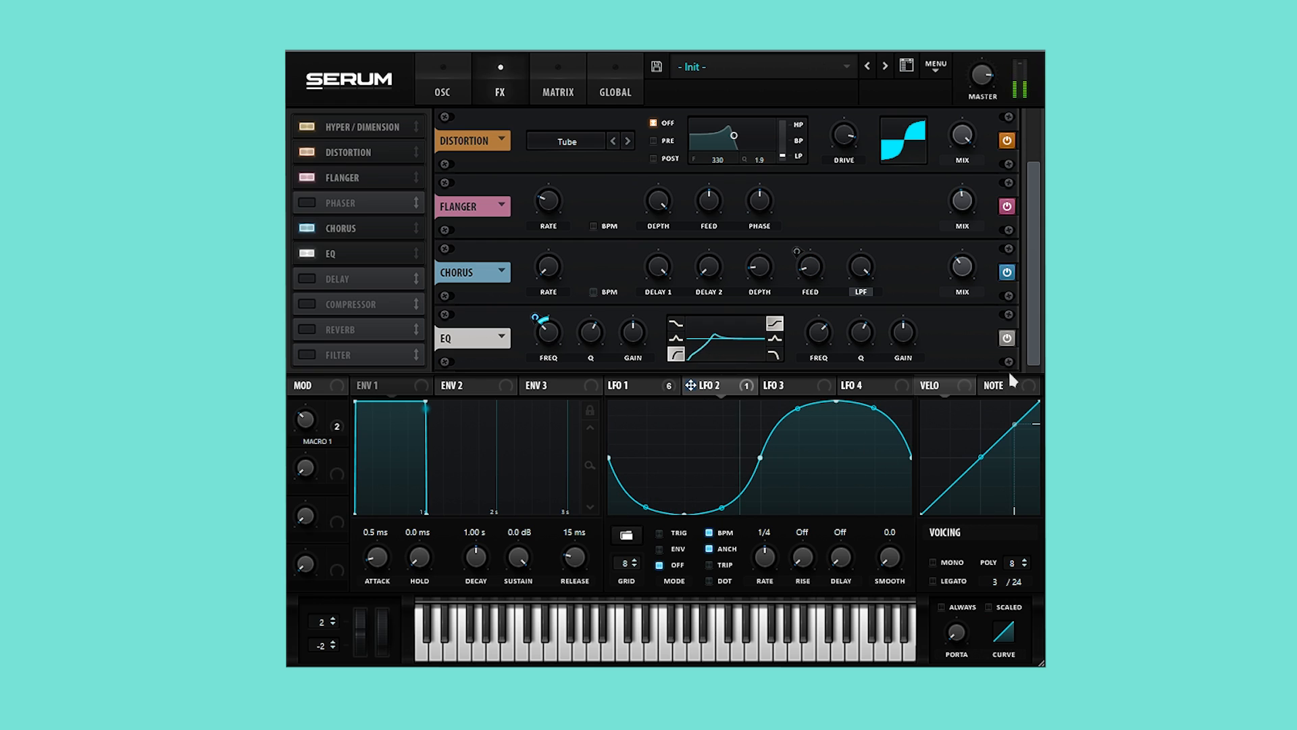
Step: Return to LFO 1, set the EQ's high band to a peak shape, and lower that band's gain
click(634, 384)
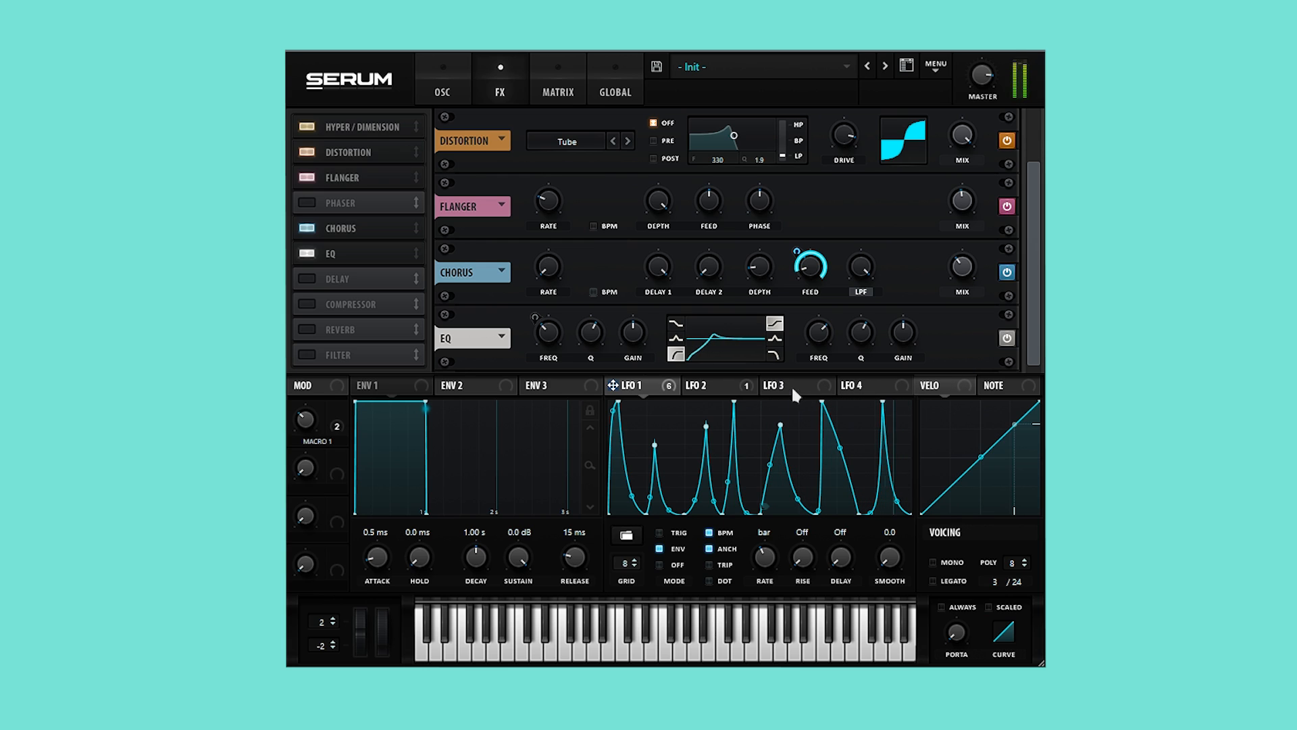
mouse_move(661, 399)
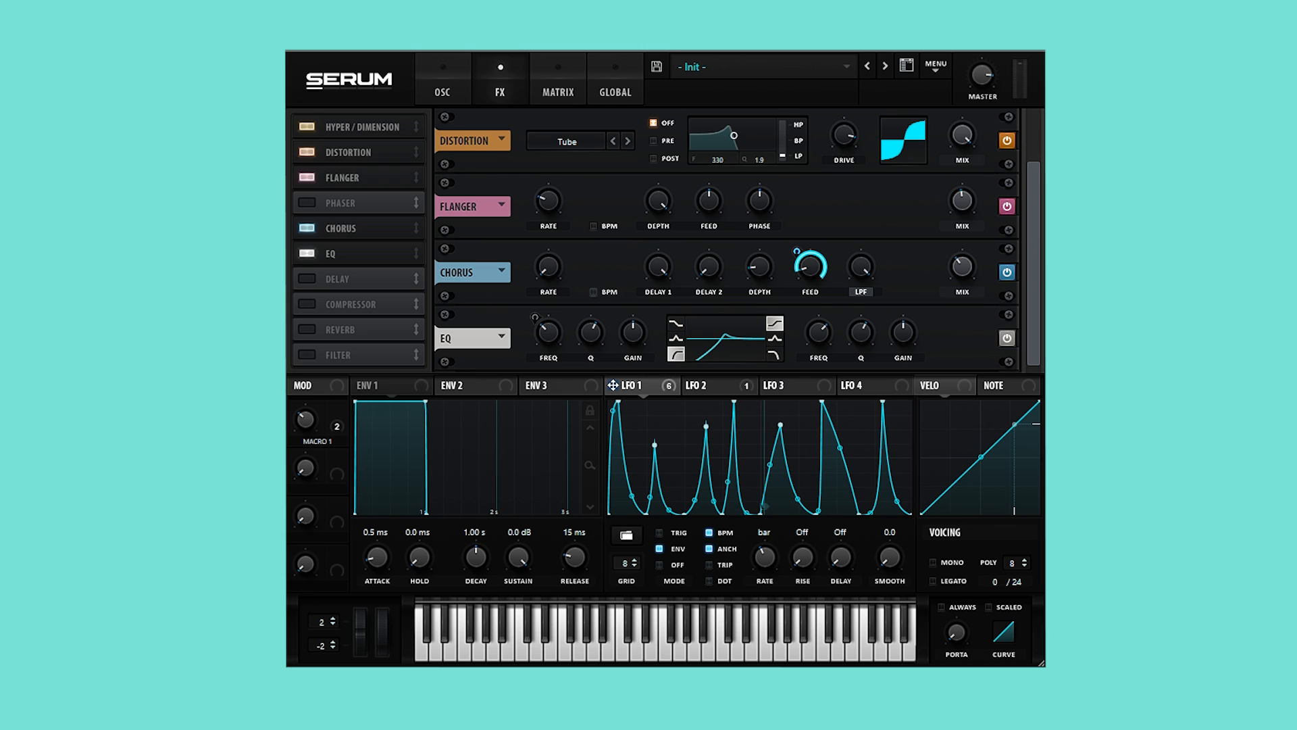
click(775, 338)
drag(900, 334, 895, 348)
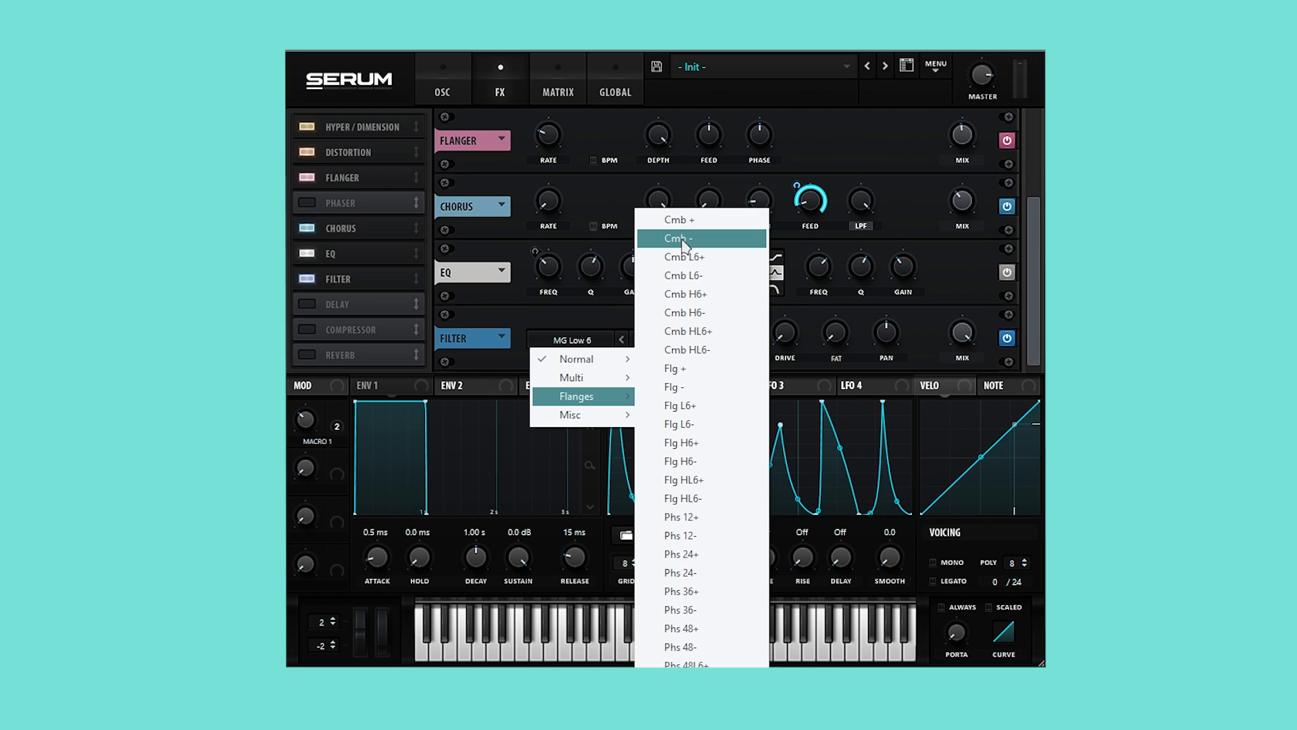
Step: Set the Filter effect to Cmb + with lowered cutoff and about 62% resonance, modulate the cutoff with LFO 1, and compare against bypass
click(676, 223)
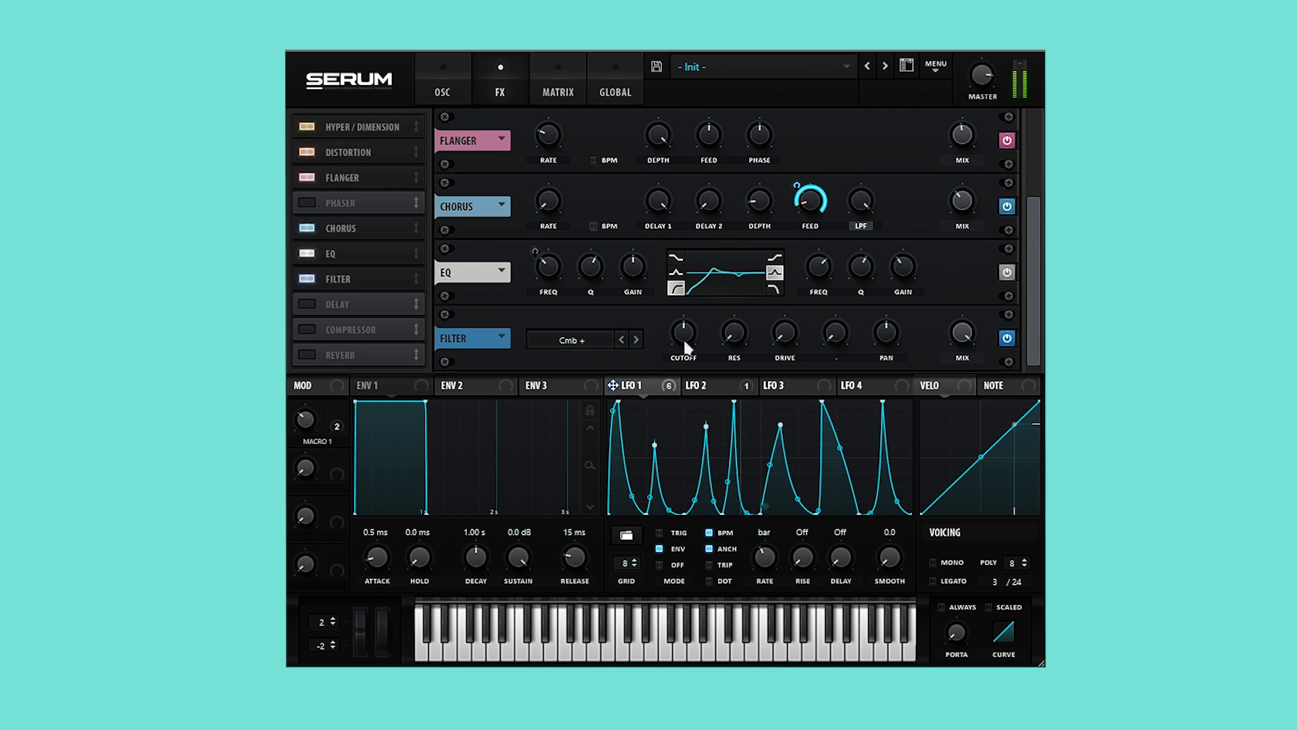
drag(686, 346, 686, 356)
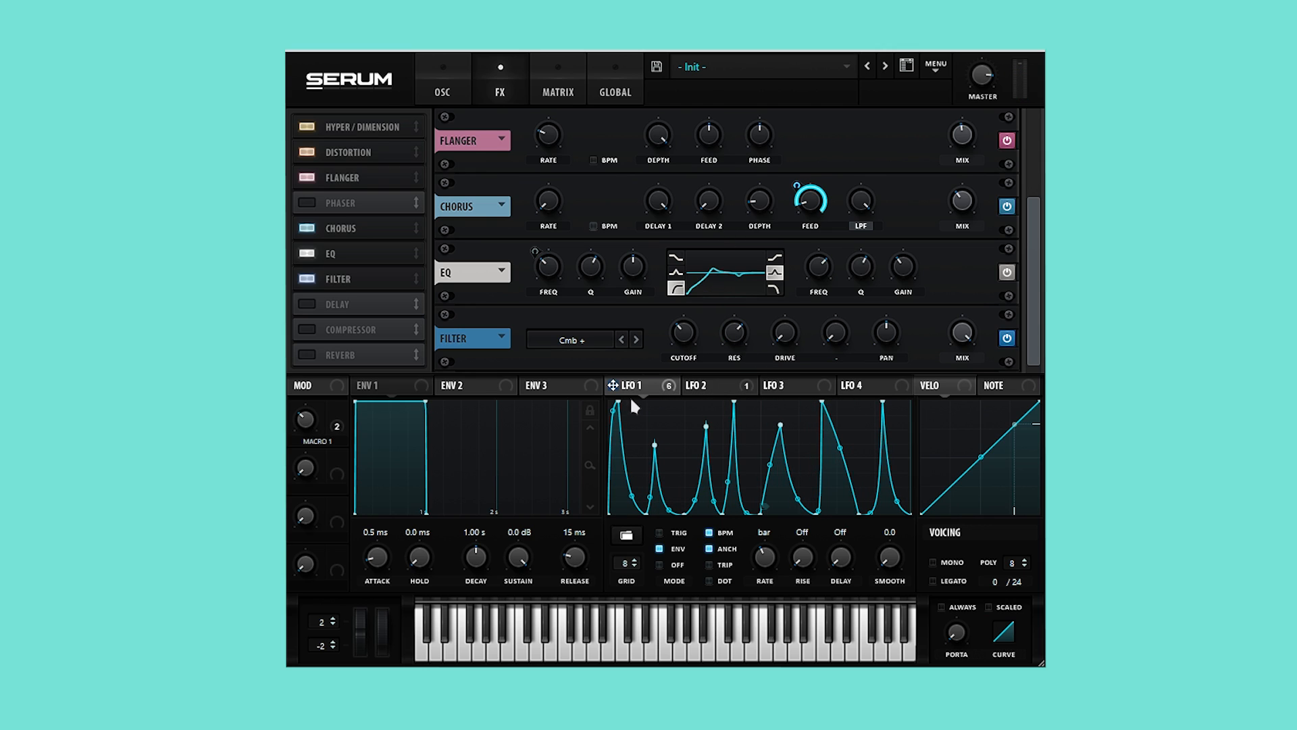
drag(681, 331, 628, 339)
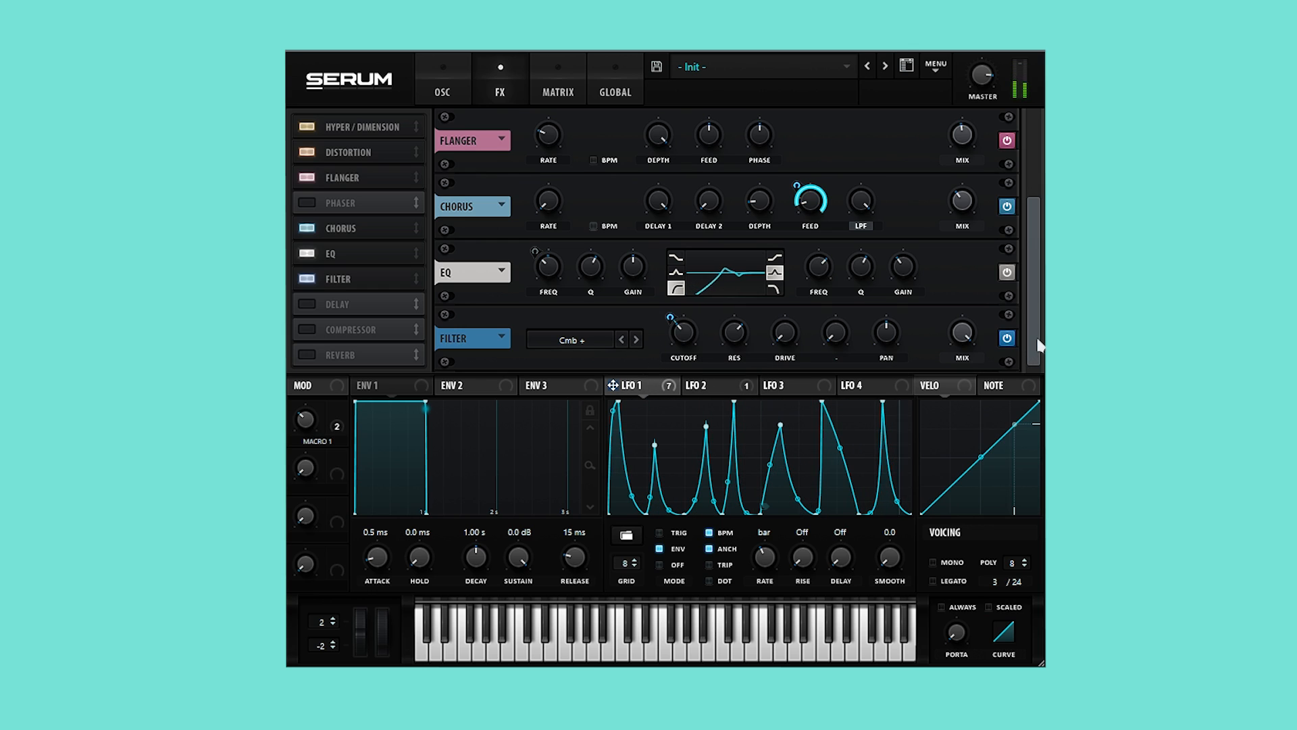
click(1005, 337)
click(1007, 336)
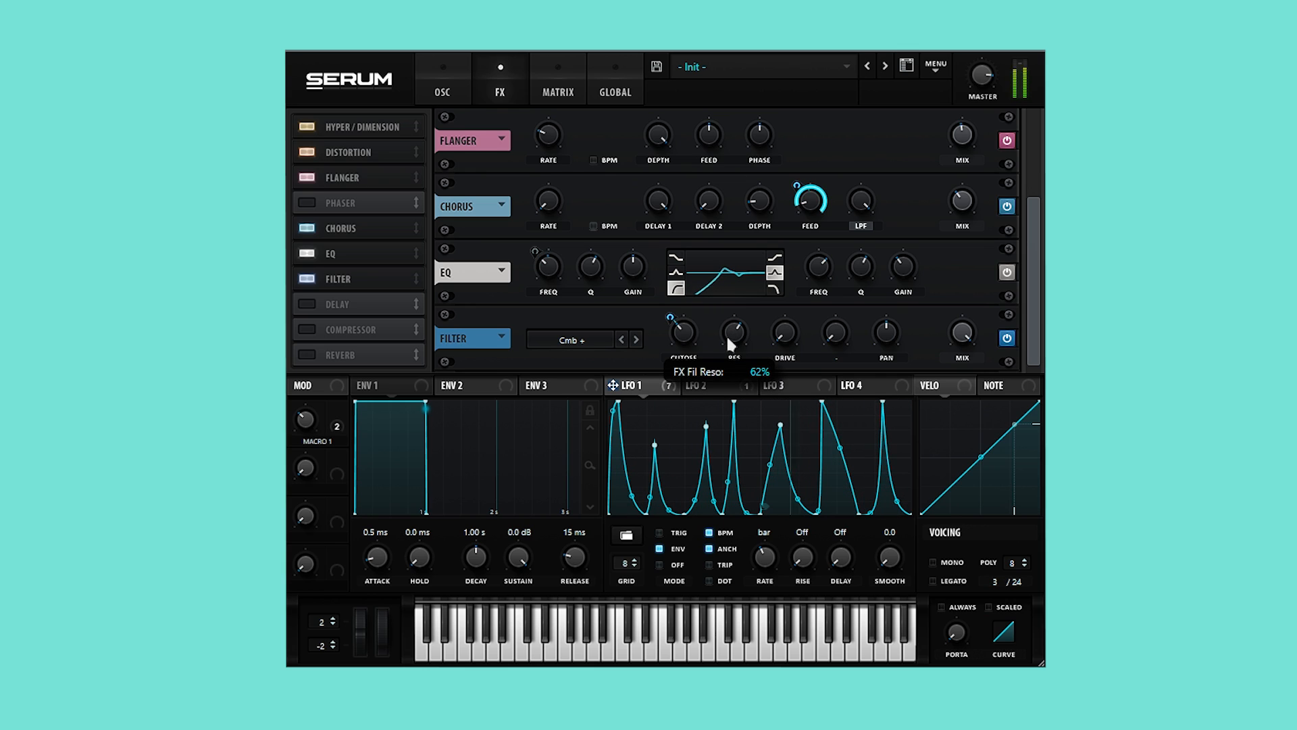
mouse_move(735, 341)
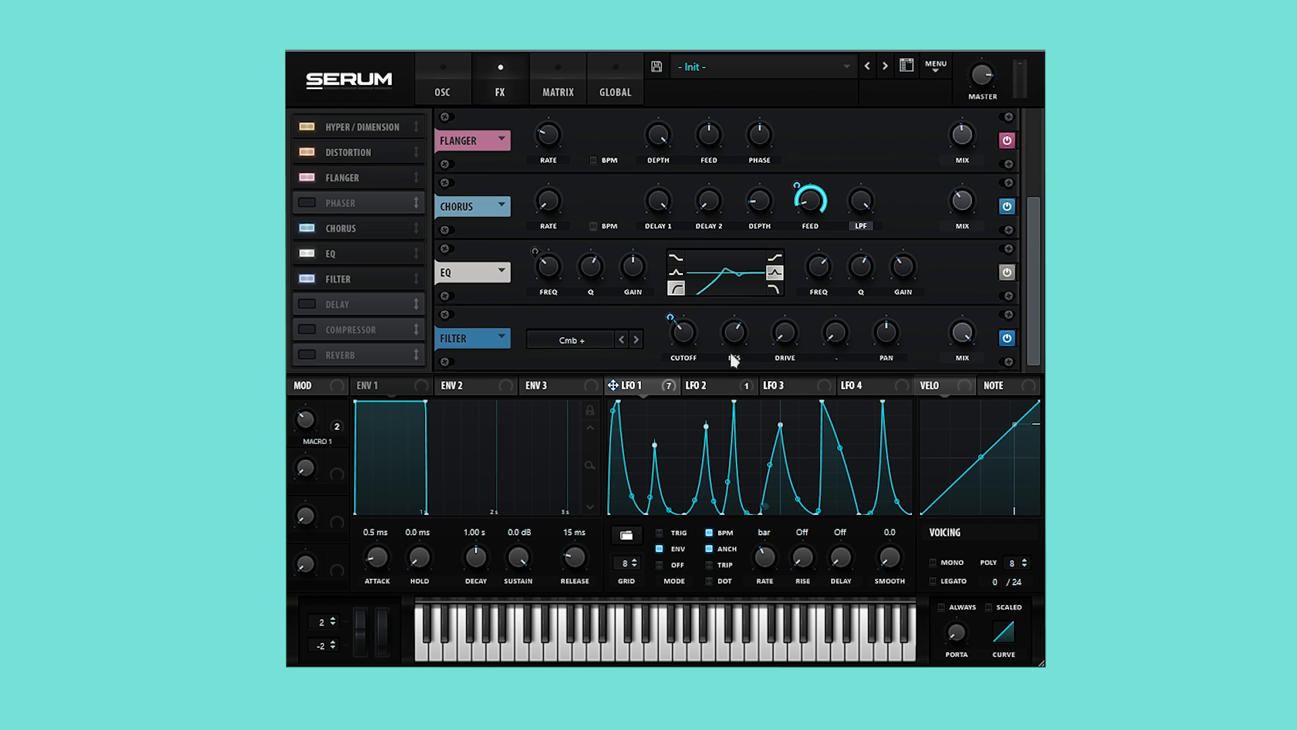
Step: Enable the Delay effect and assign Macro 2 to its mix at a reduced depth
click(341, 304)
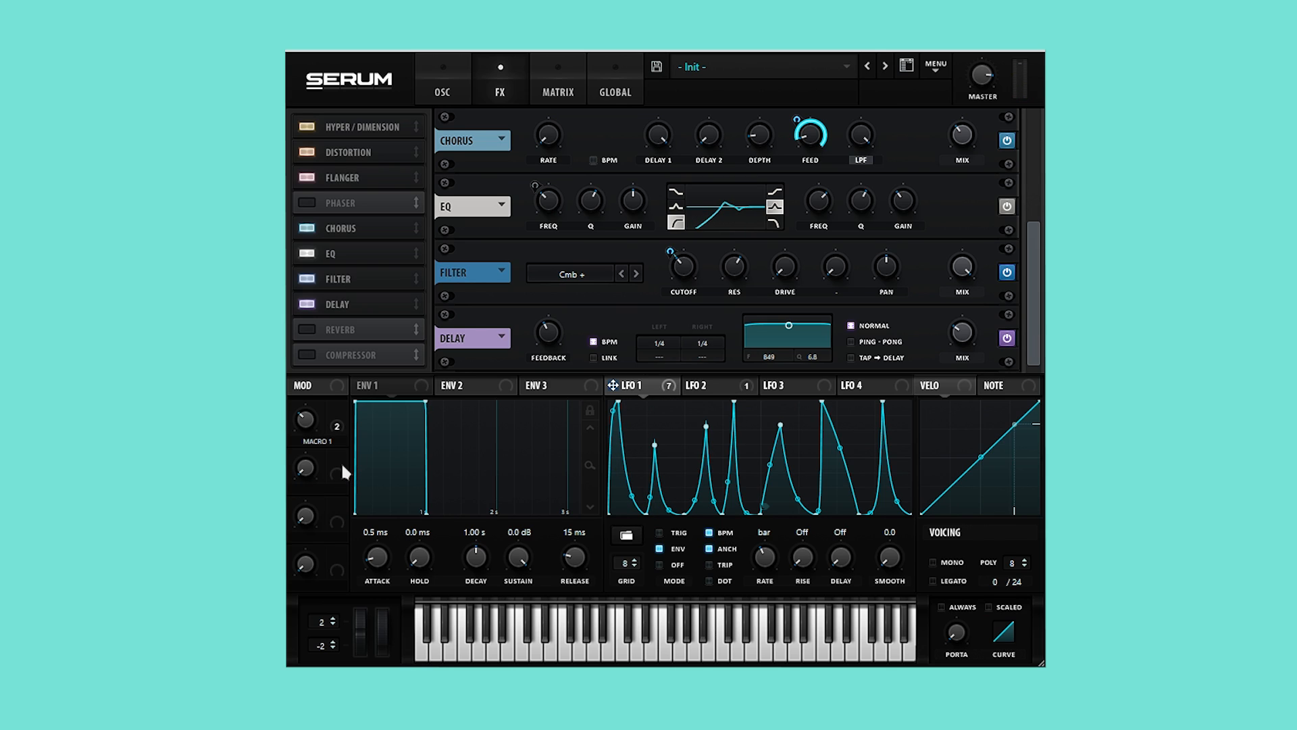
drag(337, 471, 966, 332)
drag(949, 317, 943, 355)
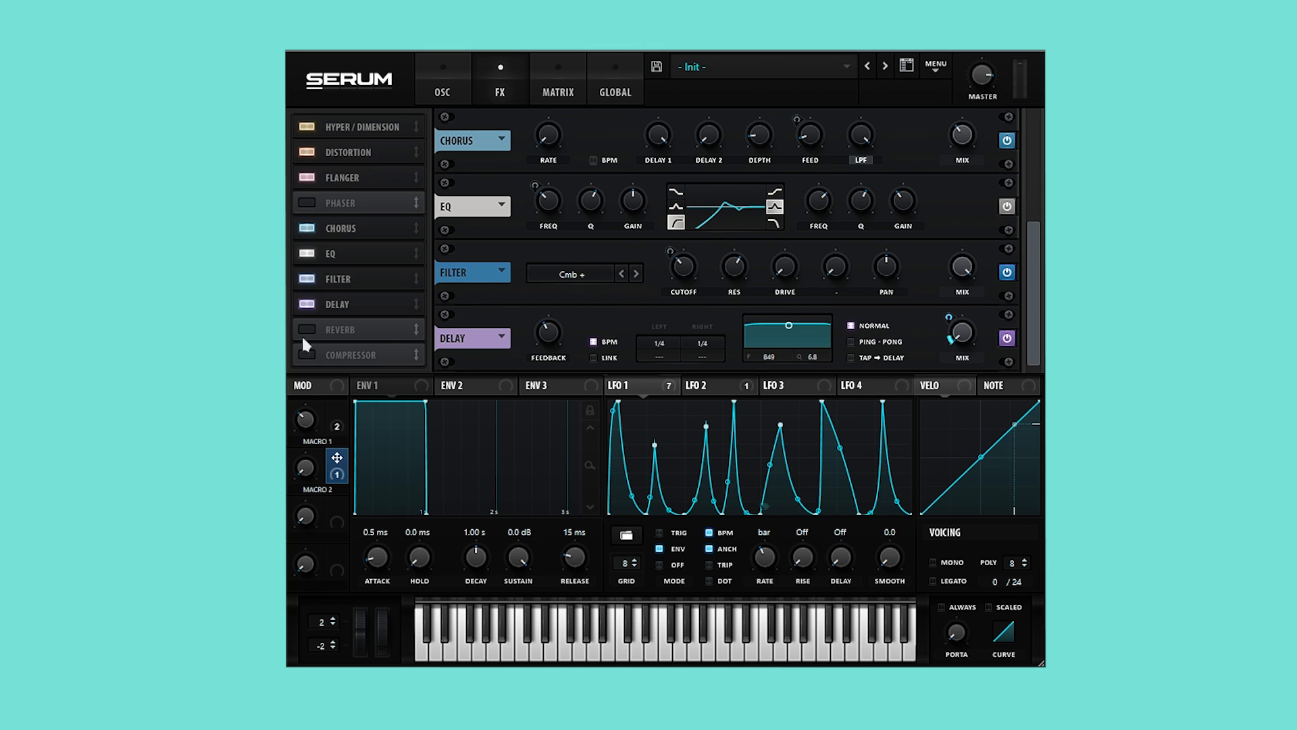
Step: Enable the Reverb with Macro 2 on its mix at a reduced depth, raise Macro 2, and switch the delay to Ping-Pong
click(306, 330)
drag(337, 466, 962, 332)
drag(949, 316, 932, 368)
mouse_move(306, 466)
mouse_down()
mouse_move(287, 255)
mouse_move(302, 465)
mouse_up()
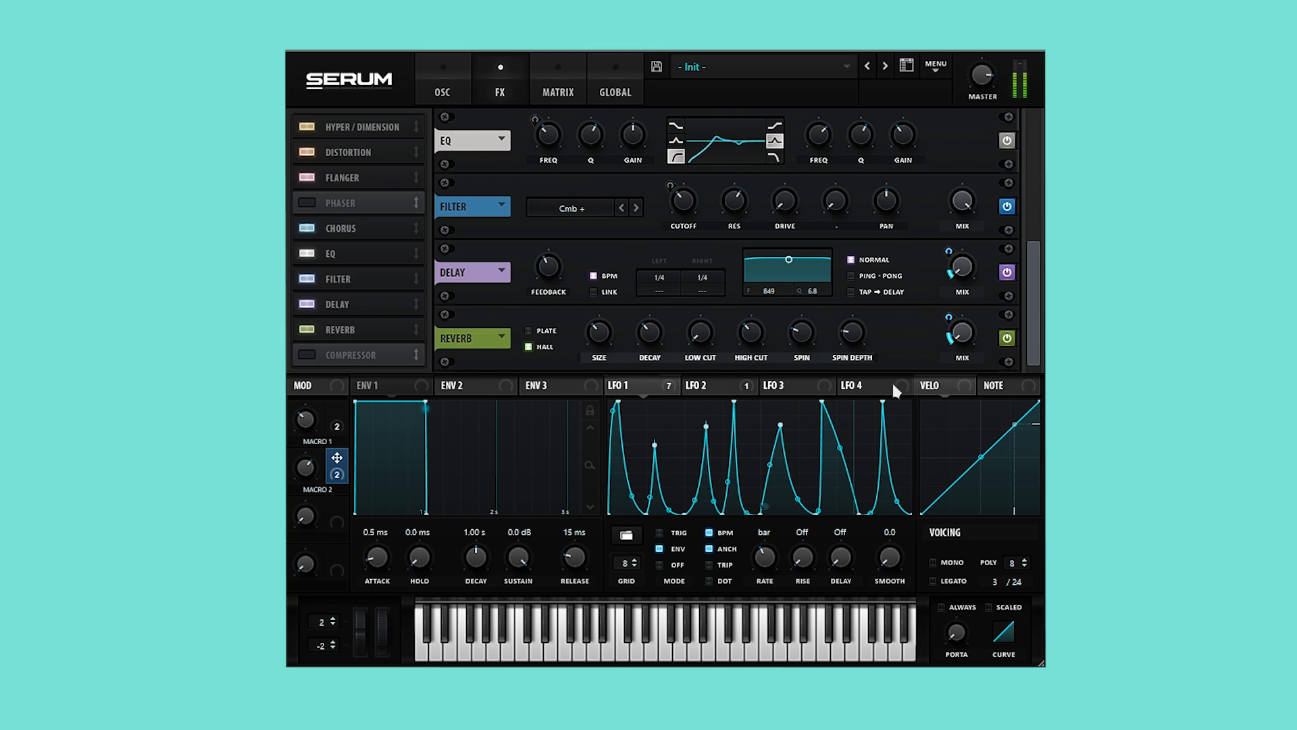
click(852, 275)
Step: Enable the Compressor in Multiband mode and raise its gain to about 4.8 dB
click(301, 354)
click(801, 358)
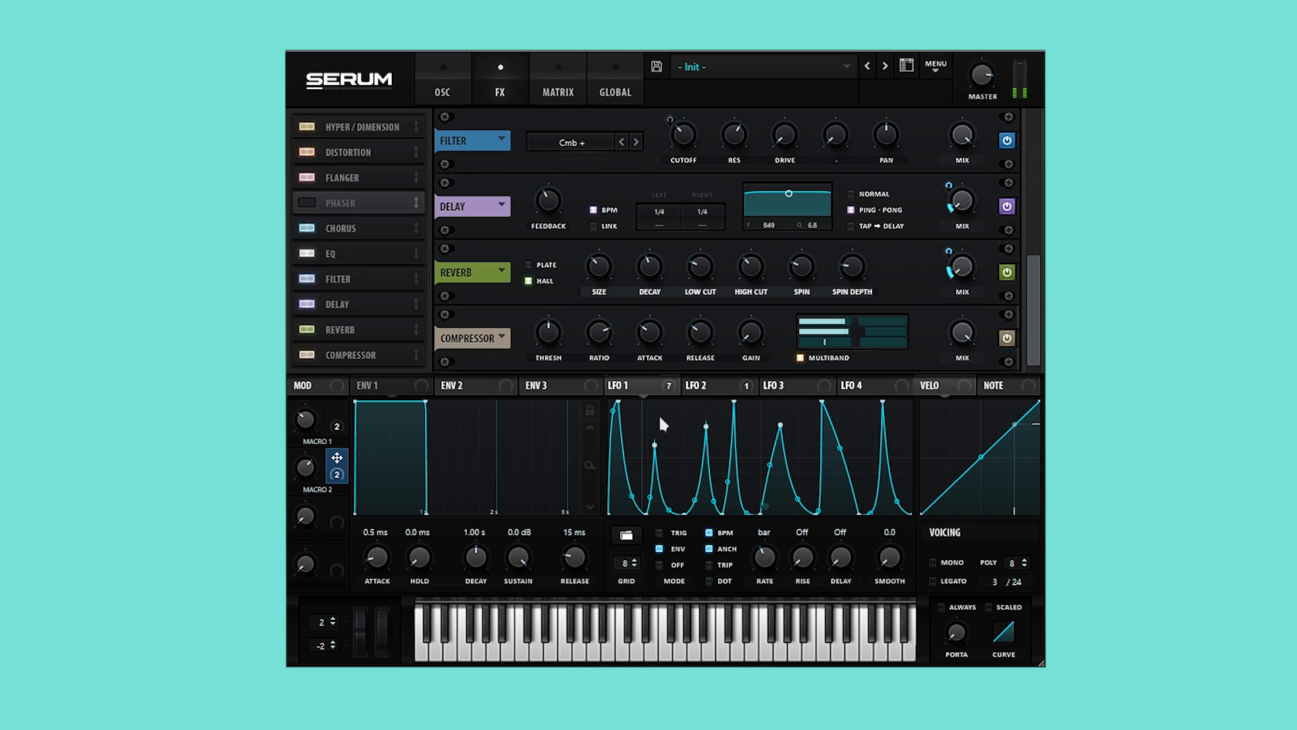
drag(751, 334, 744, 300)
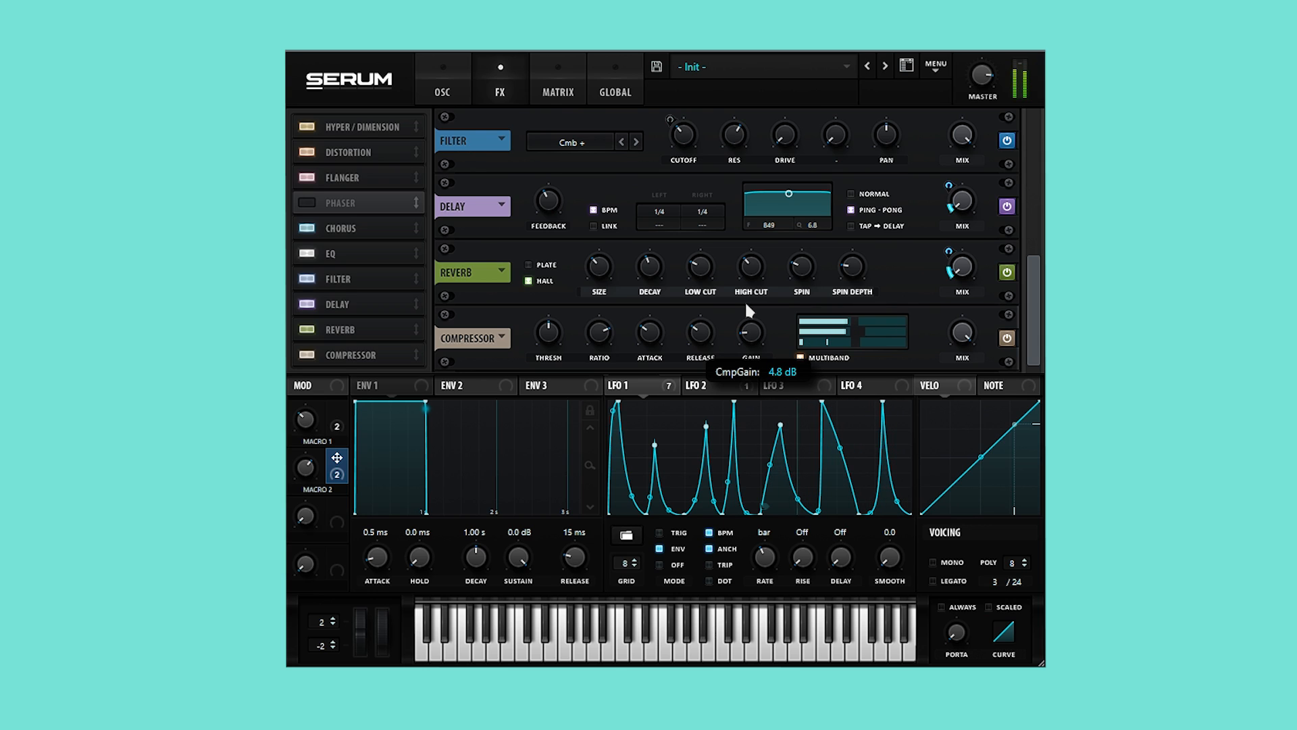
drag(702, 360, 698, 293)
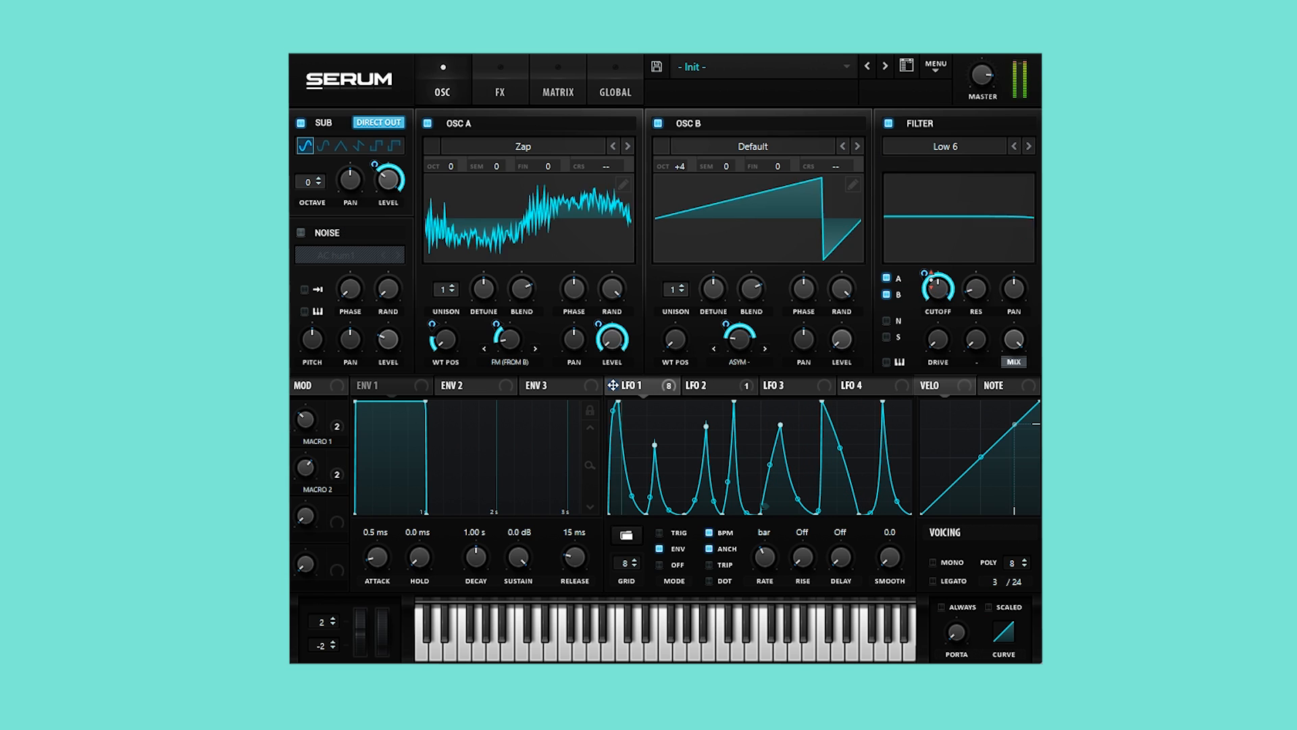
Step: Reduce LFO 1's modulation depth on the main filter's cutoff and turn on the filter's key tracking
drag(931, 280, 918, 300)
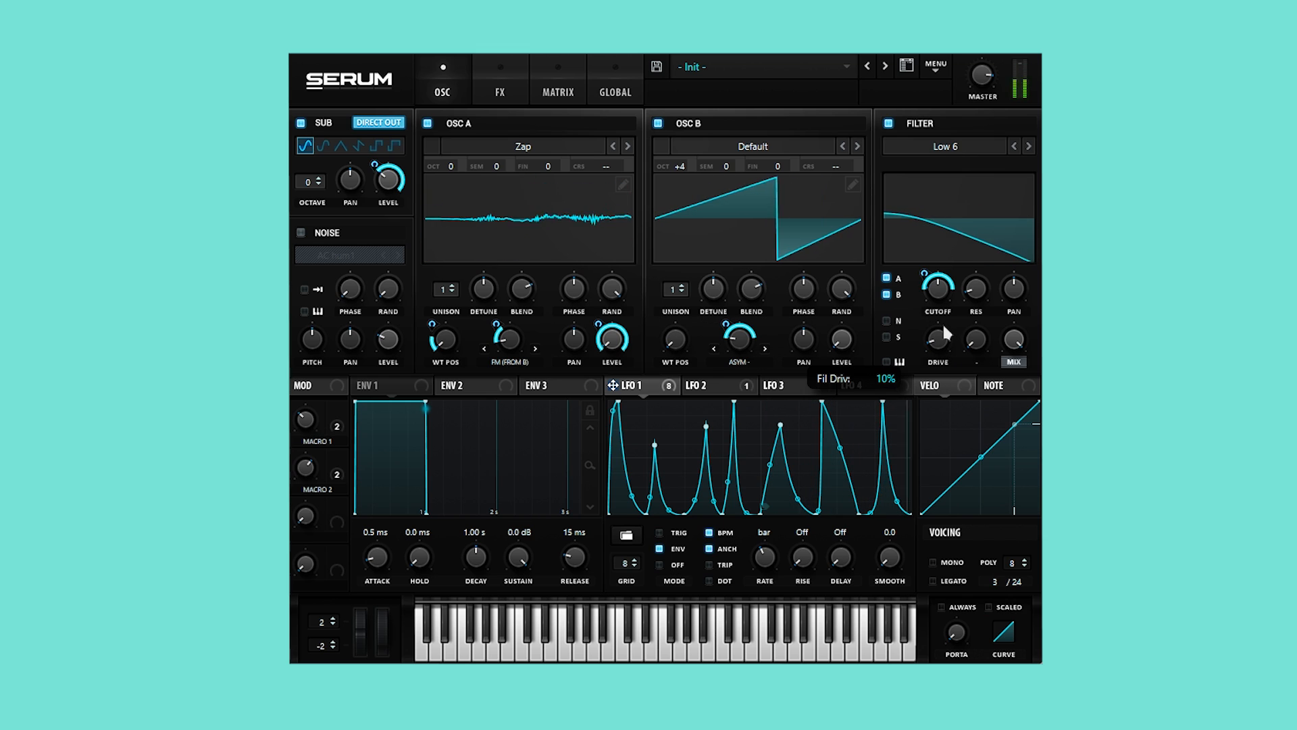
click(893, 363)
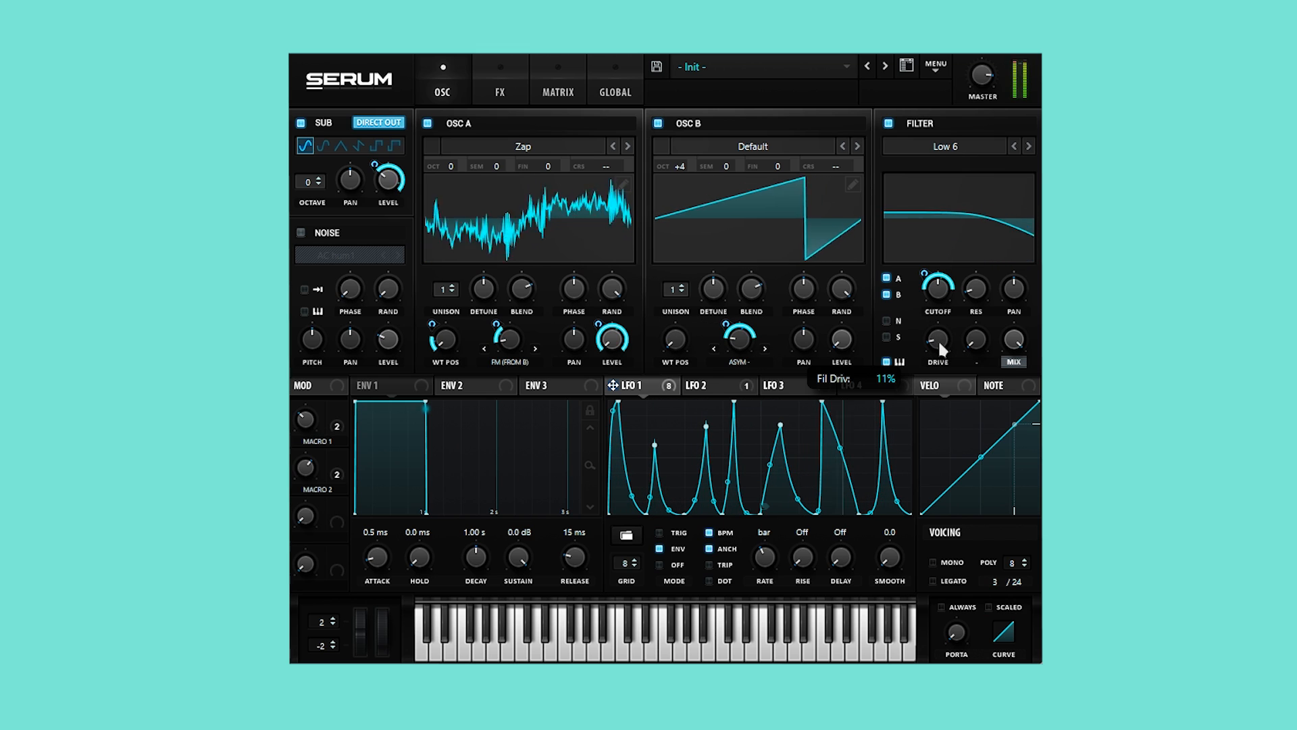
mouse_move(971, 286)
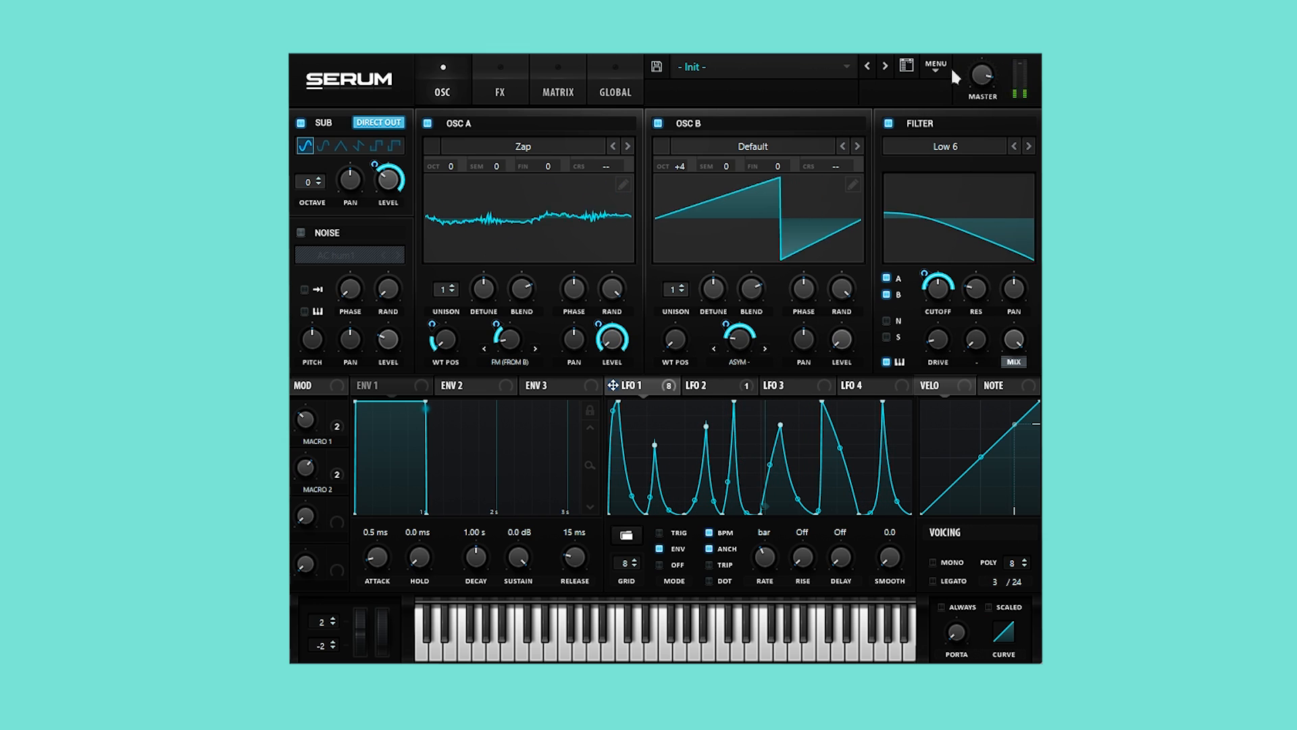
Step: Move the Compressor ahead of the Delay in the effects chain and adjust the compressor's release time
click(500, 87)
mouse_move(698, 354)
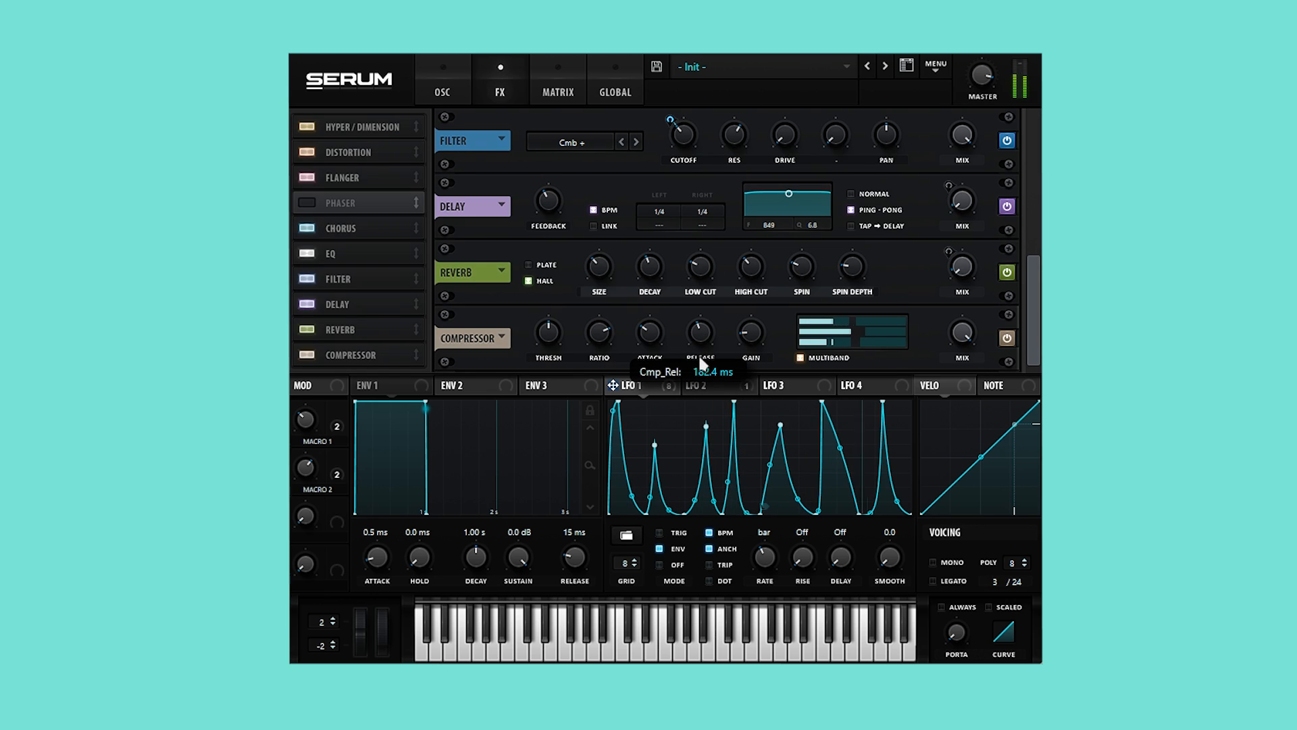
mouse_move(698, 371)
mouse_down()
mouse_move(694, 399)
mouse_move(683, 354)
mouse_up()
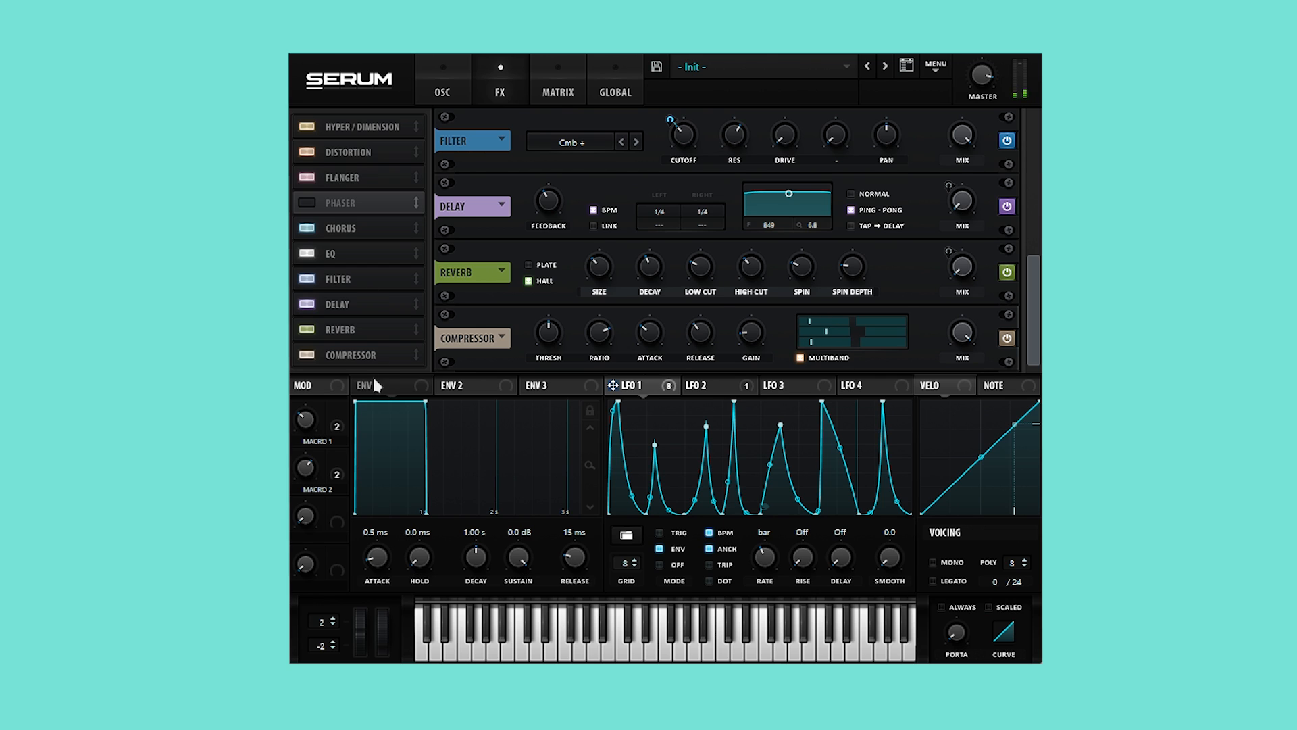
drag(350, 322, 350, 301)
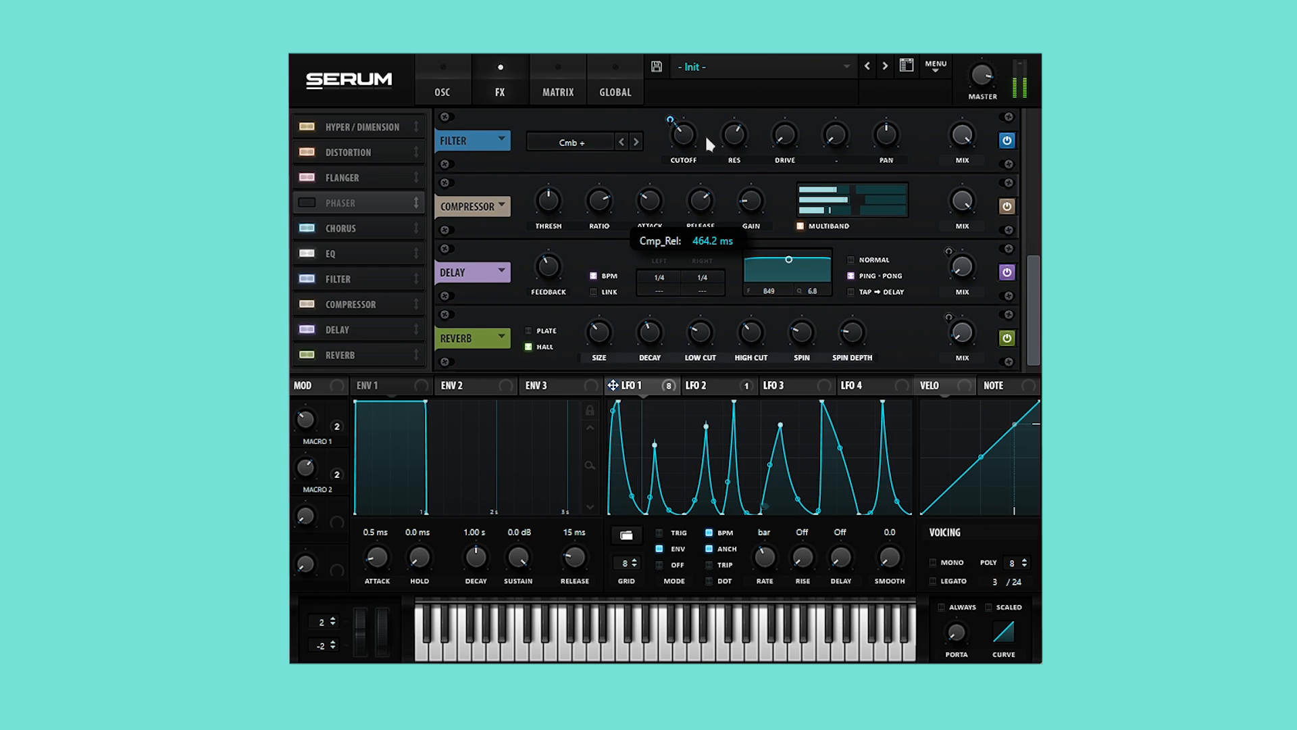
mouse_move(700, 200)
mouse_down()
mouse_move(698, 233)
mouse_move(691, 210)
mouse_up()
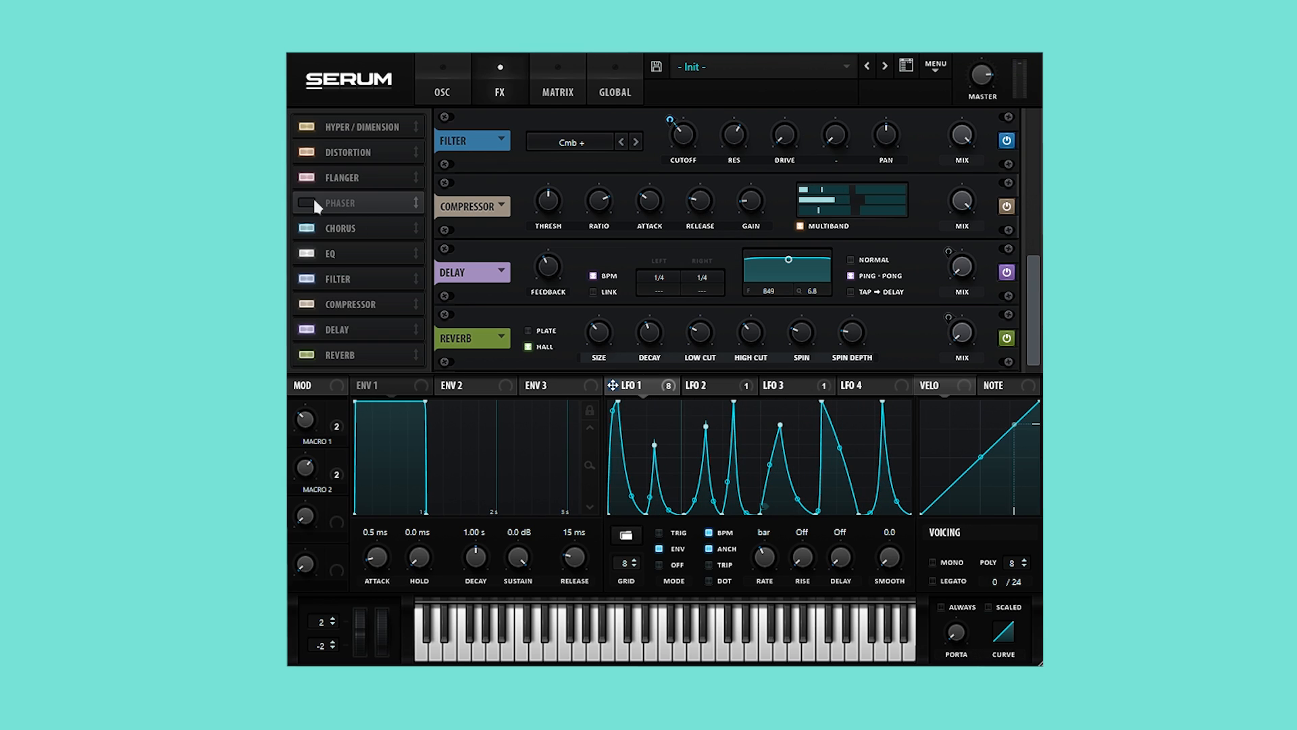
Step: Compare the sound with the Phaser switched on and off, and readjust the compressor's release
click(313, 200)
click(306, 202)
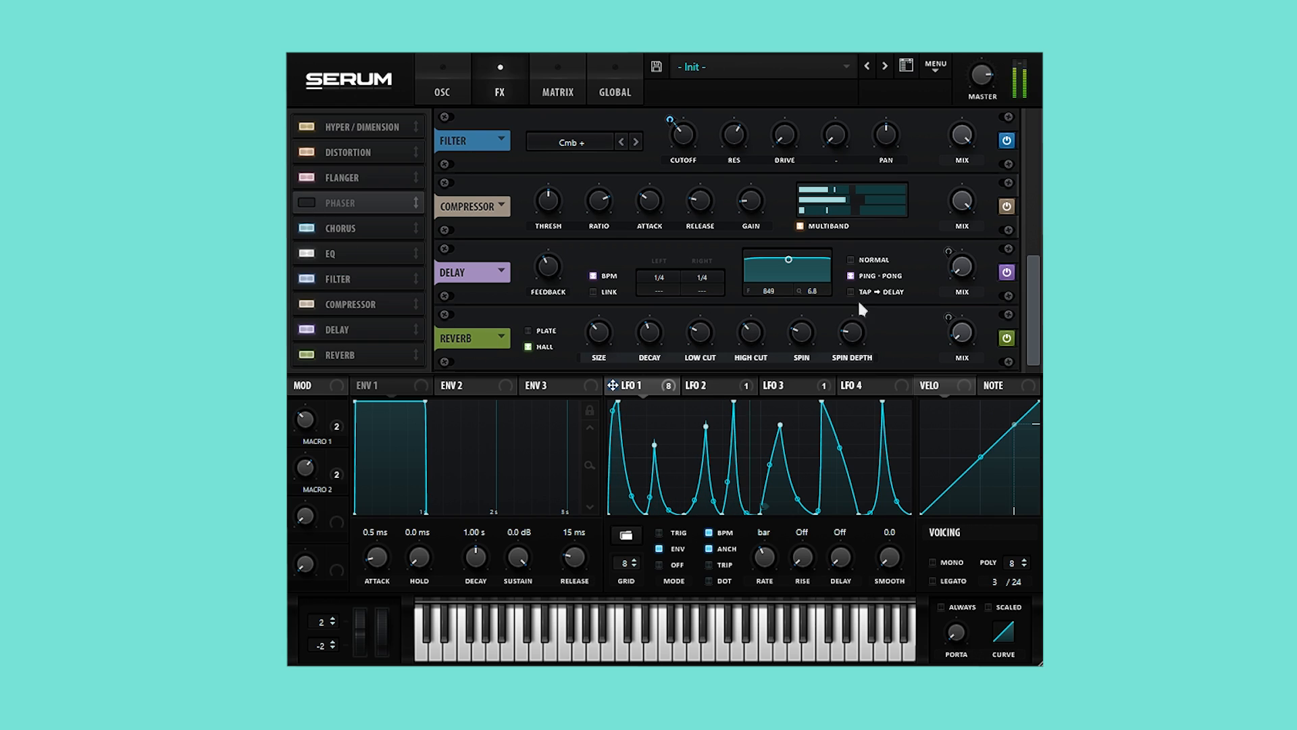
drag(708, 208, 705, 162)
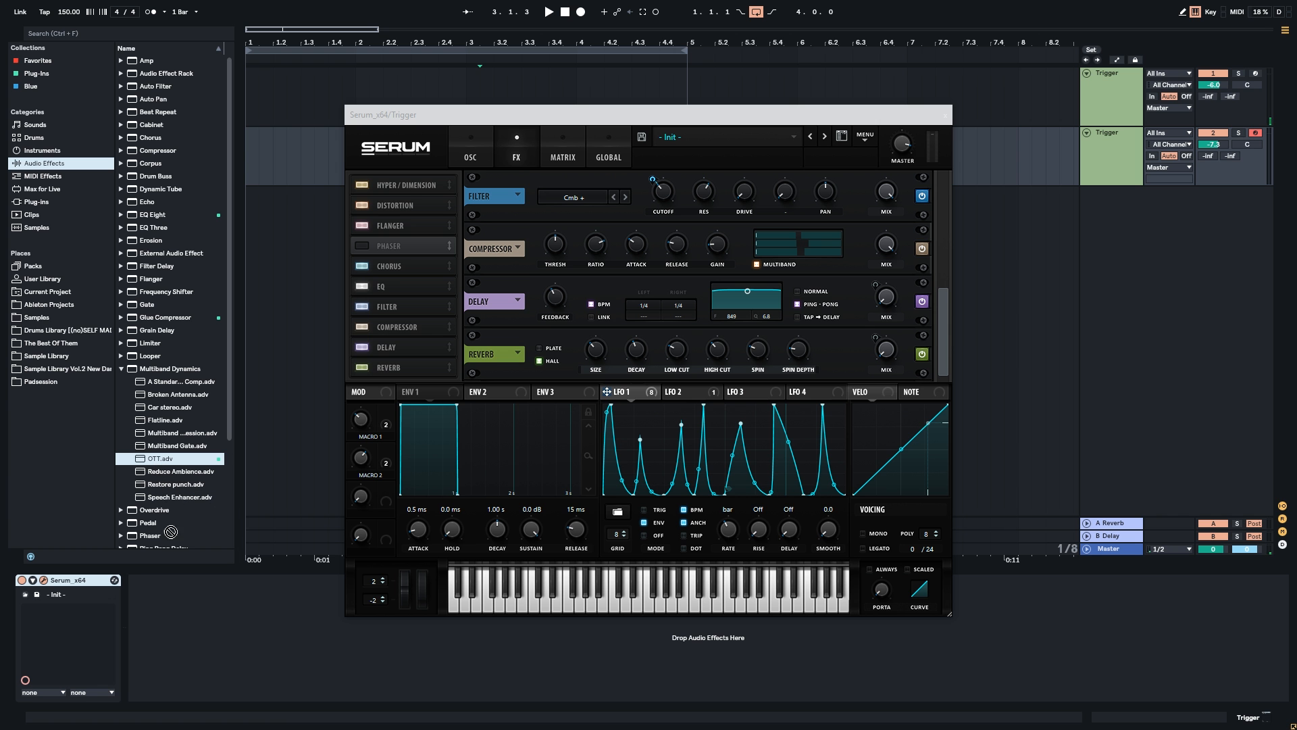
Step: Switch to Ableton Live, add the OTT preset after Serum on the Trigger track, and reduce its Amount to about 33 %
drag(170, 532, 284, 612)
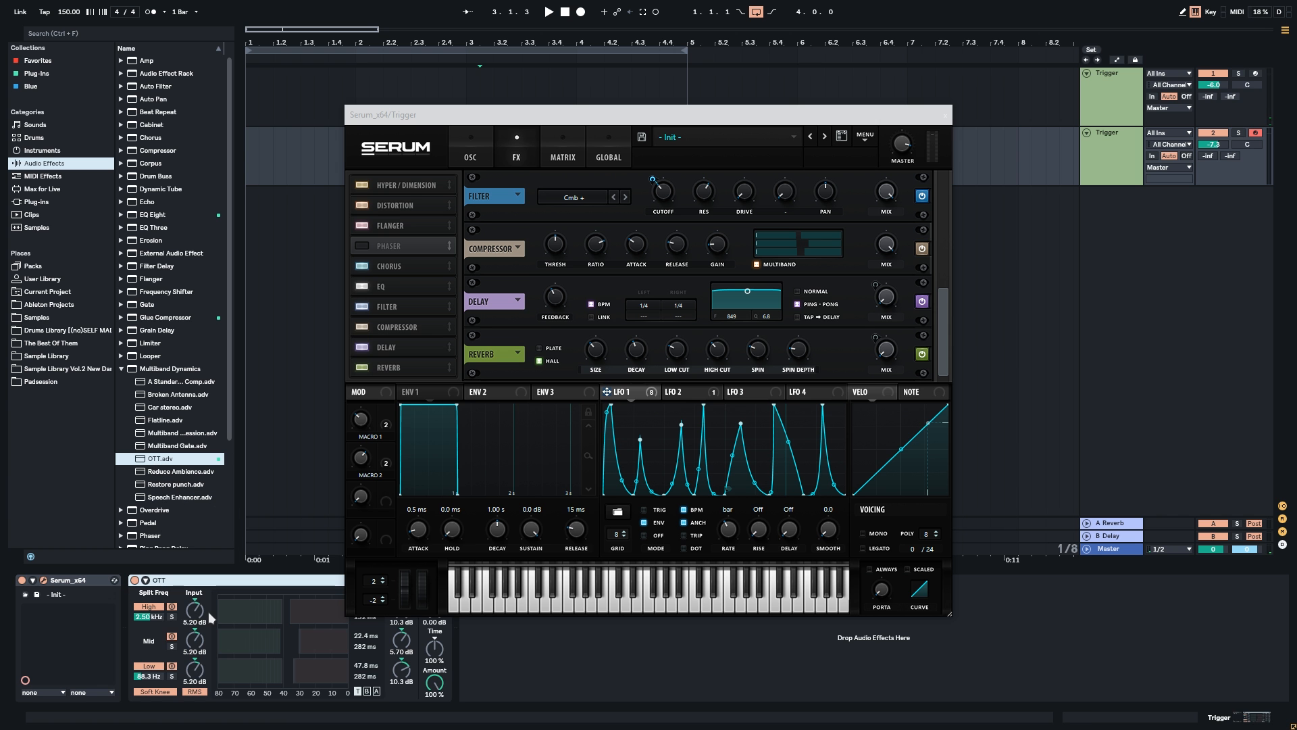
drag(523, 115, 703, 66)
drag(434, 683, 435, 729)
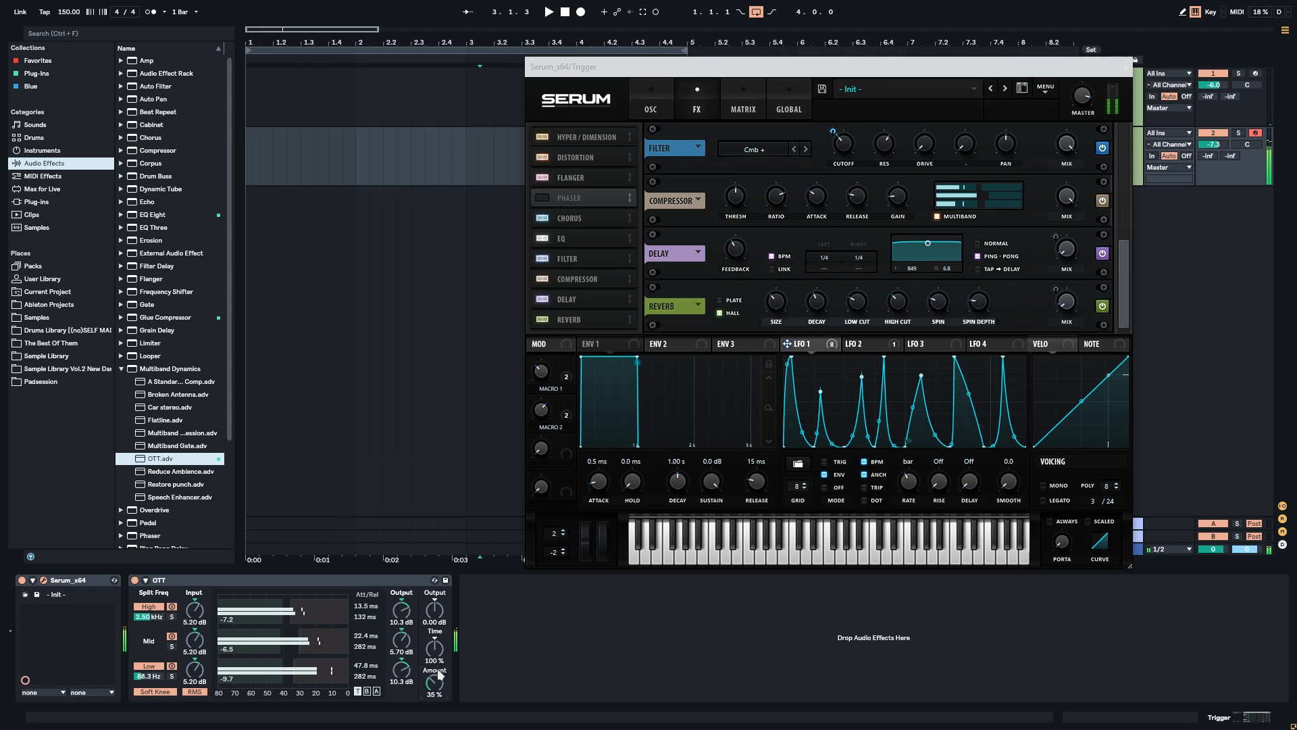
mouse_move(435, 650)
mouse_down()
mouse_move(434, 670)
mouse_move(434, 642)
mouse_up()
double_click(434, 649)
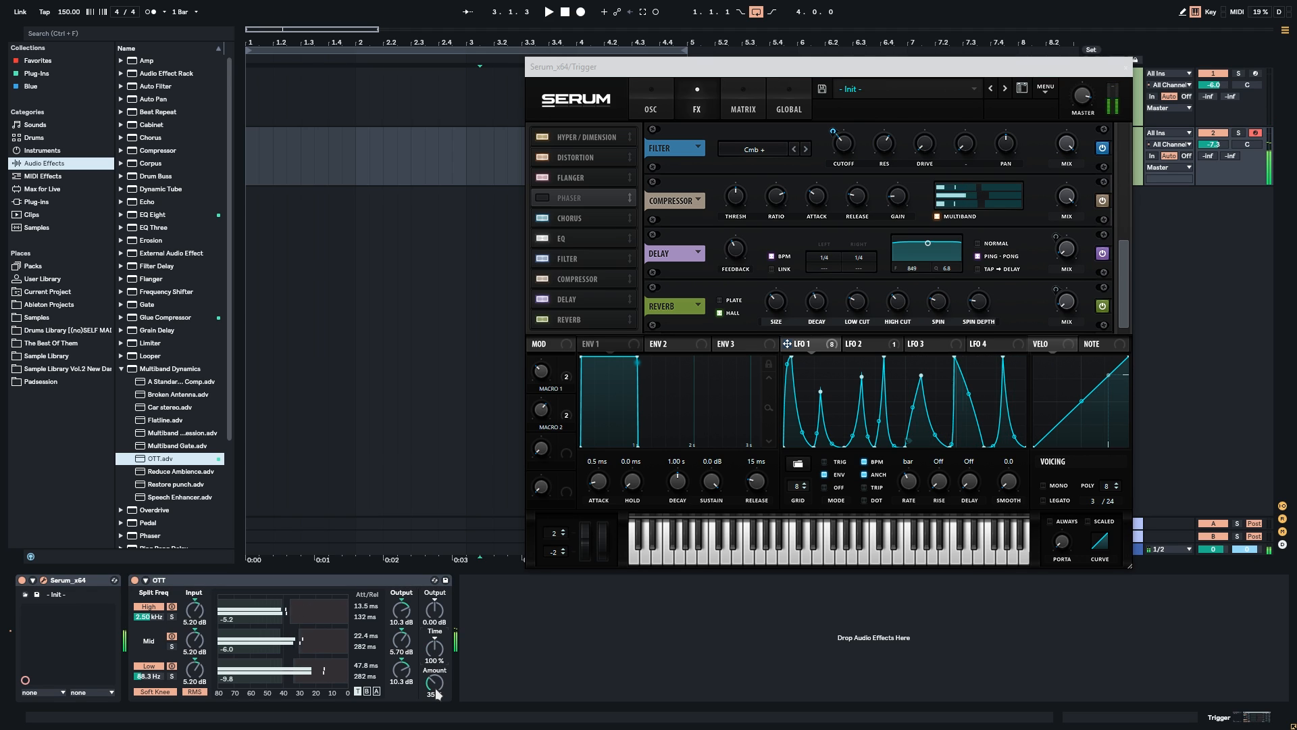
double_click(434, 684)
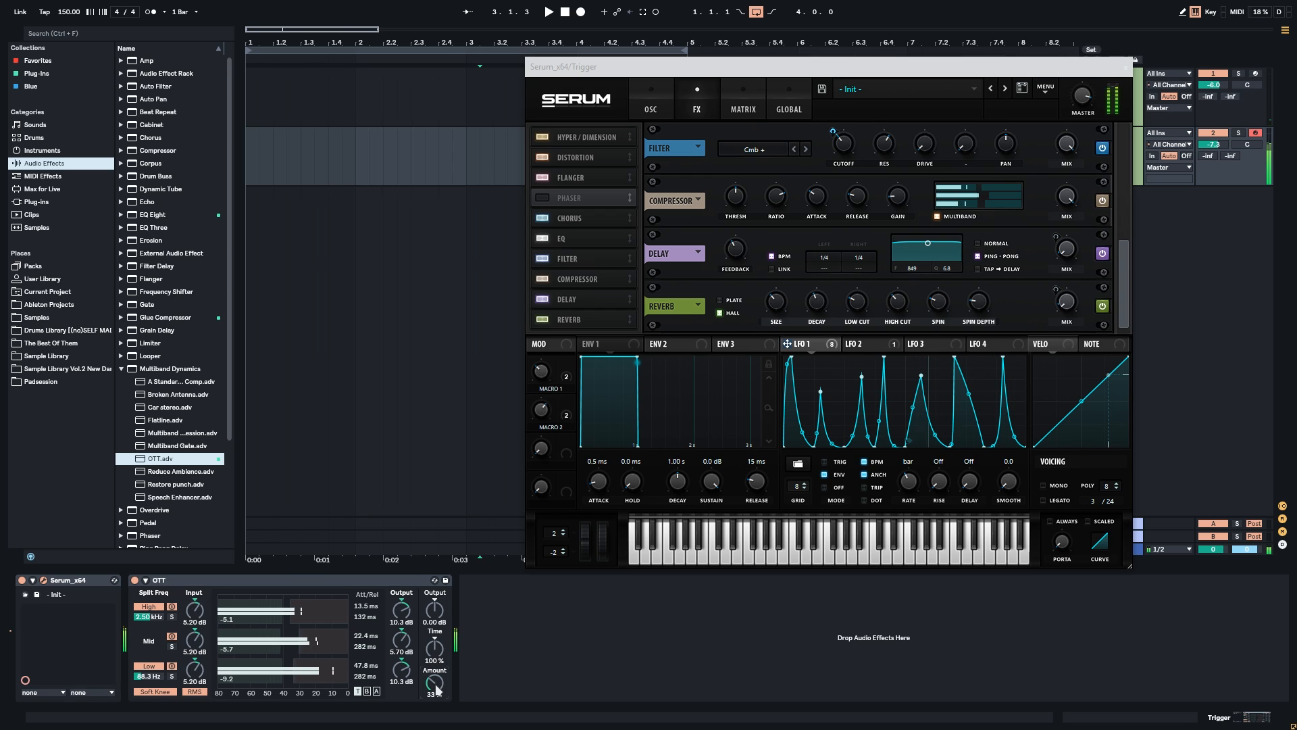